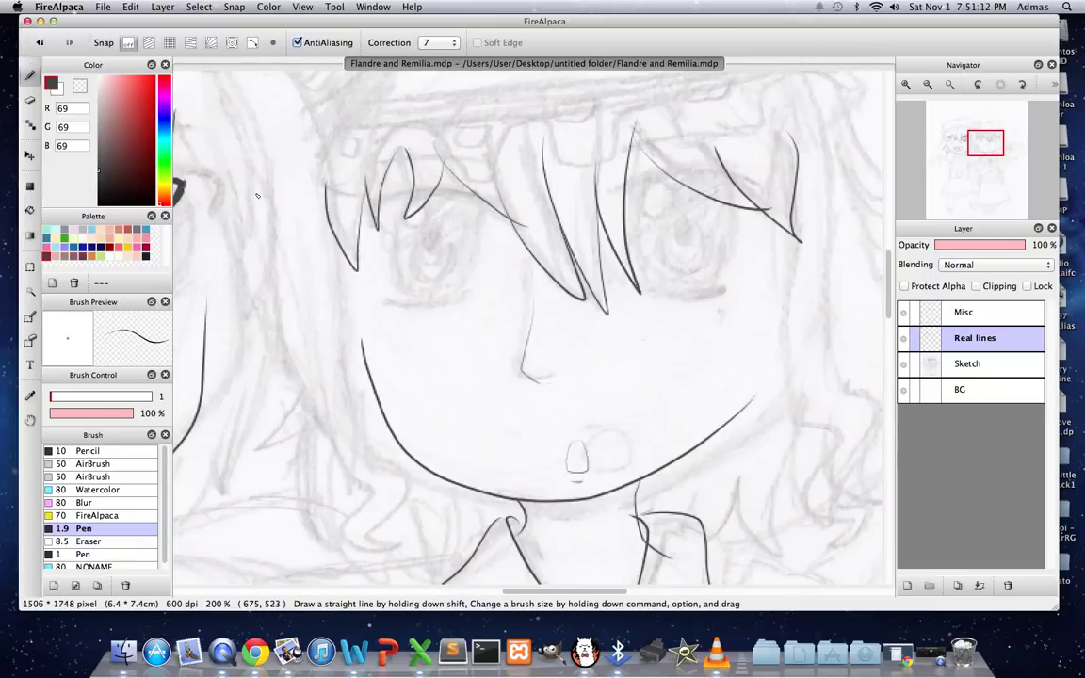
Draw a short line beneath the left character's open mouth on the Real lines layer.
click(986, 146)
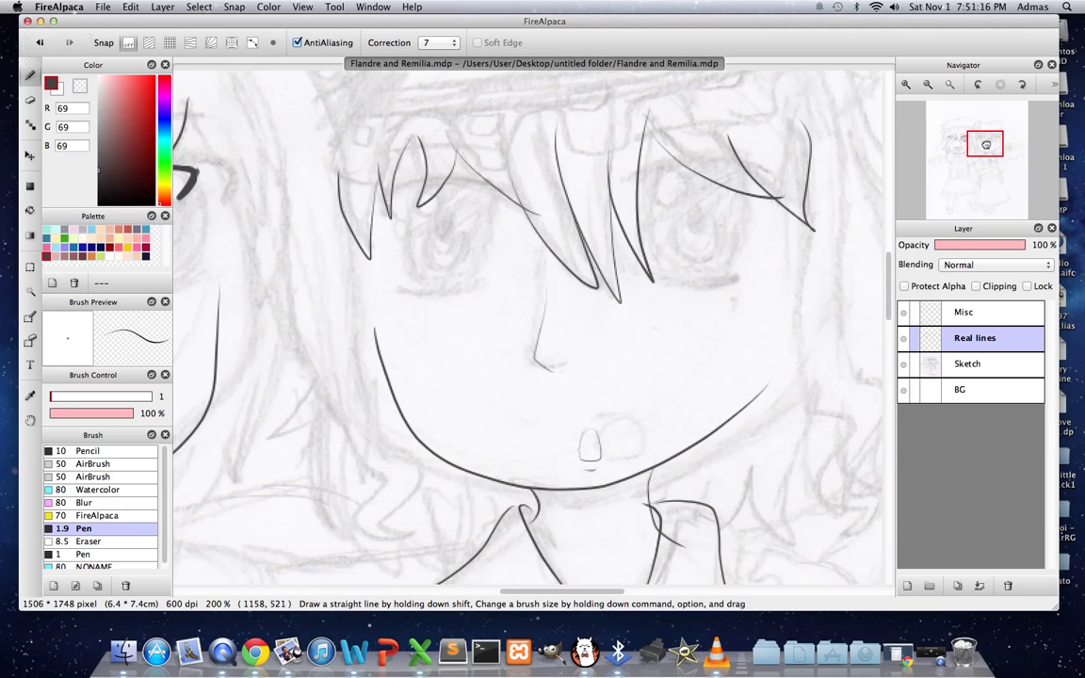
drag(986, 145, 958, 151)
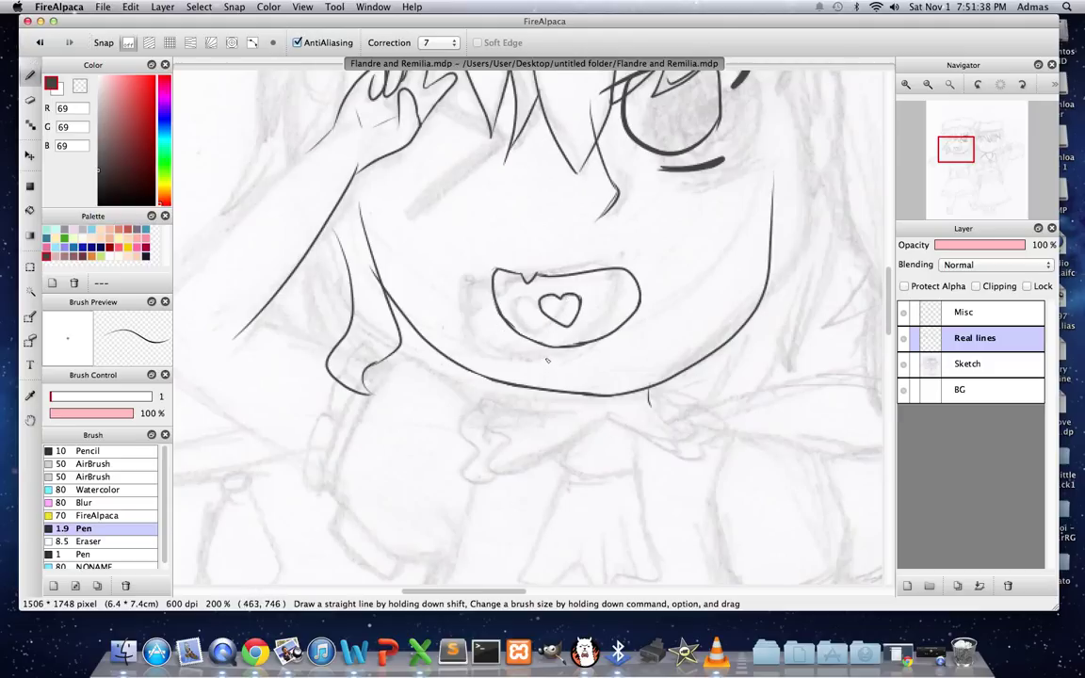
drag(550, 362, 605, 355)
mouse_move(460, 193)
mouse_down()
mouse_move(433, 279)
mouse_move(477, 236)
mouse_up()
key(super+z)
Draw the left character's winking eye as a thick > shape with pen size 6.3, and restore the pen size to 1.9.
drag(956, 146, 951, 146)
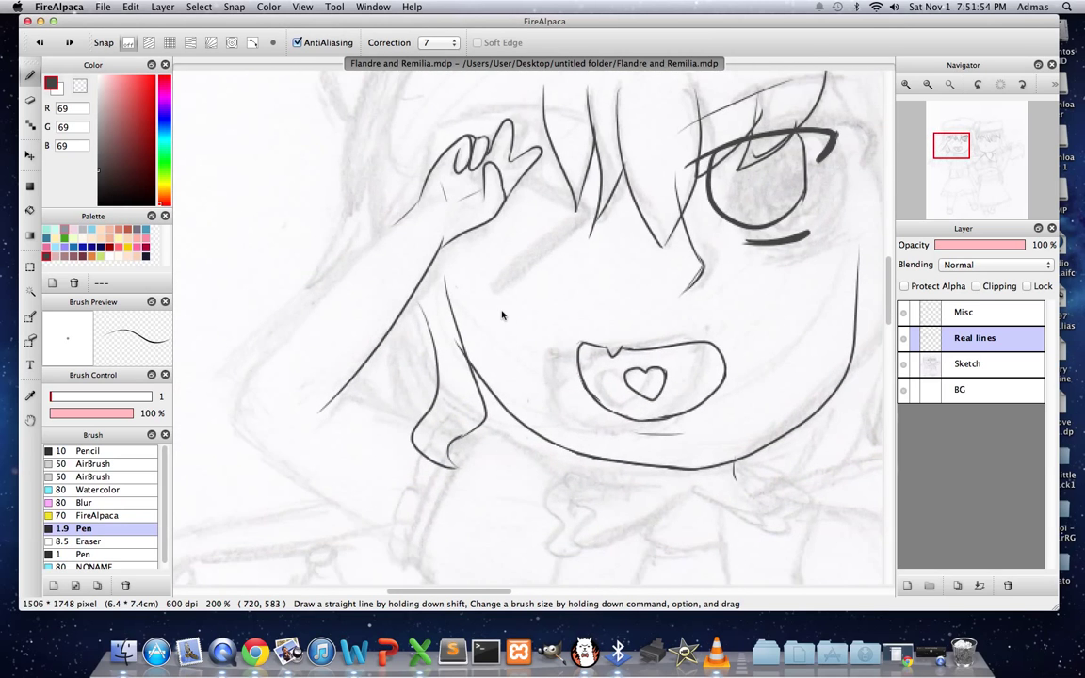
mouse_move(517, 286)
mouse_down()
mouse_move(615, 191)
mouse_move(549, 199)
mouse_move(608, 224)
mouse_move(511, 264)
mouse_up()
key(super+z)
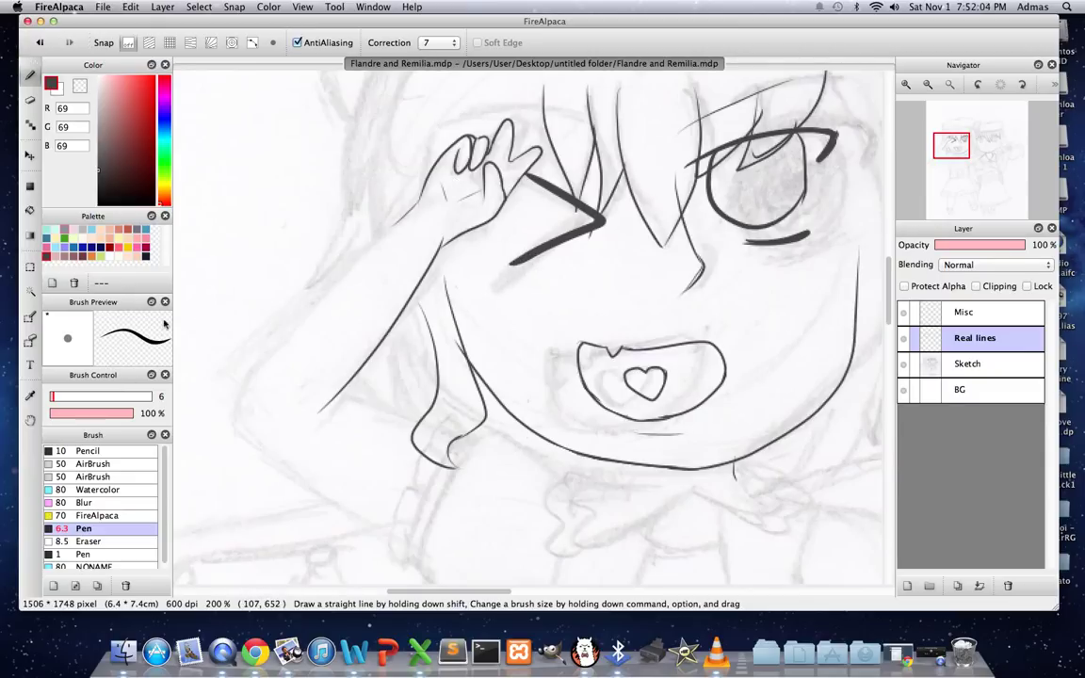
click(117, 338)
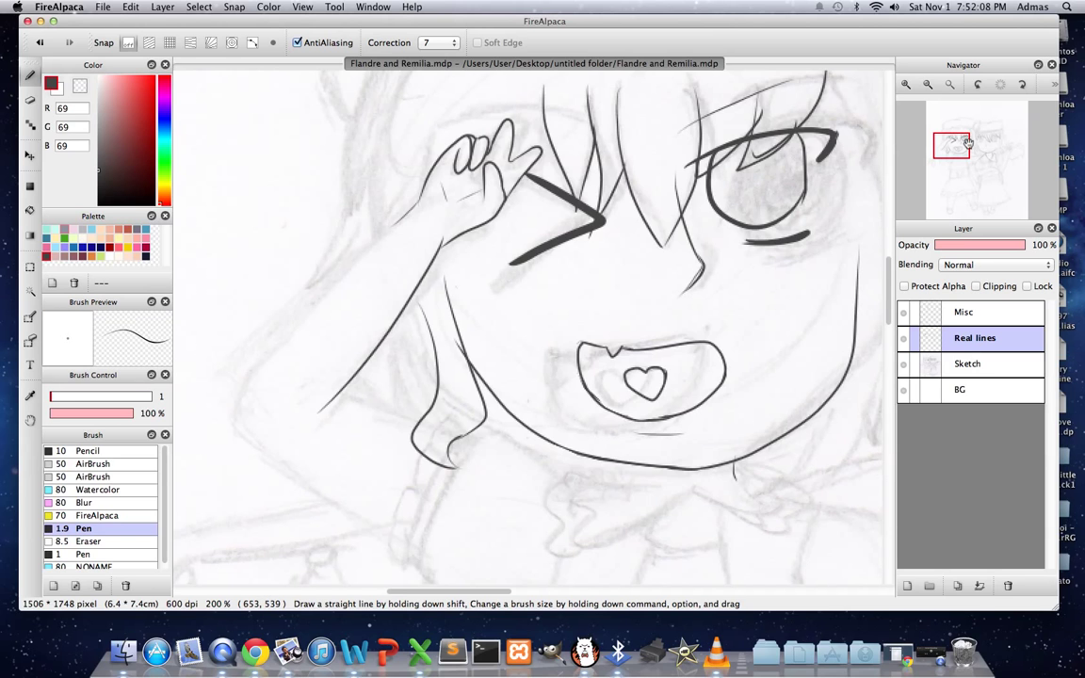
Ink the pointed hair strands hanging beside the left character's open eye with the 1.9 pen.
drag(966, 142, 960, 138)
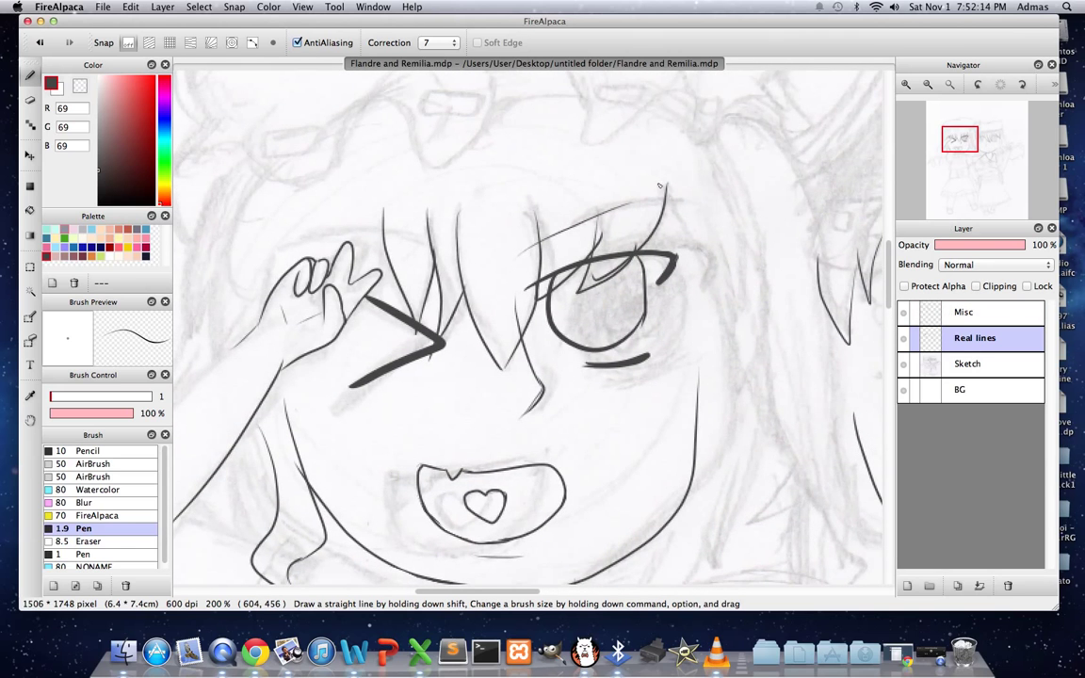
mouse_move(665, 184)
mouse_down()
mouse_move(715, 379)
mouse_move(721, 241)
mouse_move(748, 240)
mouse_move(718, 408)
mouse_up()
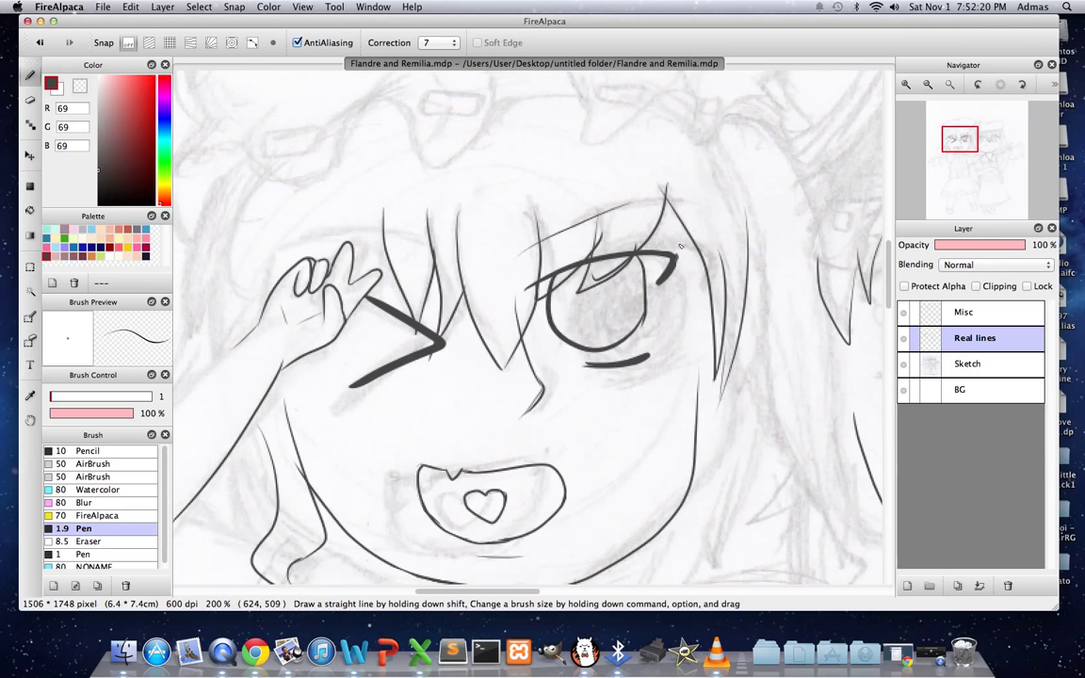
mouse_move(605, 213)
mouse_down()
mouse_move(618, 328)
mouse_move(661, 445)
mouse_up()
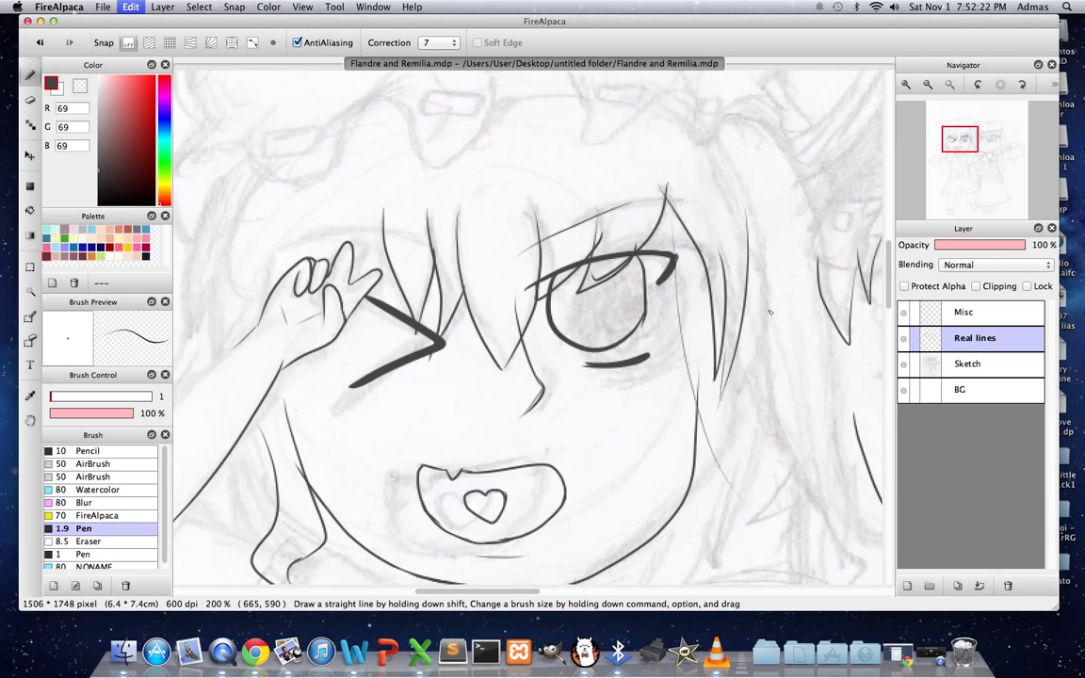
key(super+z)
Redraw the left character's jaw curve from the hair lock down to the chin, and erase its overshoot past the lock.
drag(942, 150, 958, 151)
scroll(550, 476, up, 2)
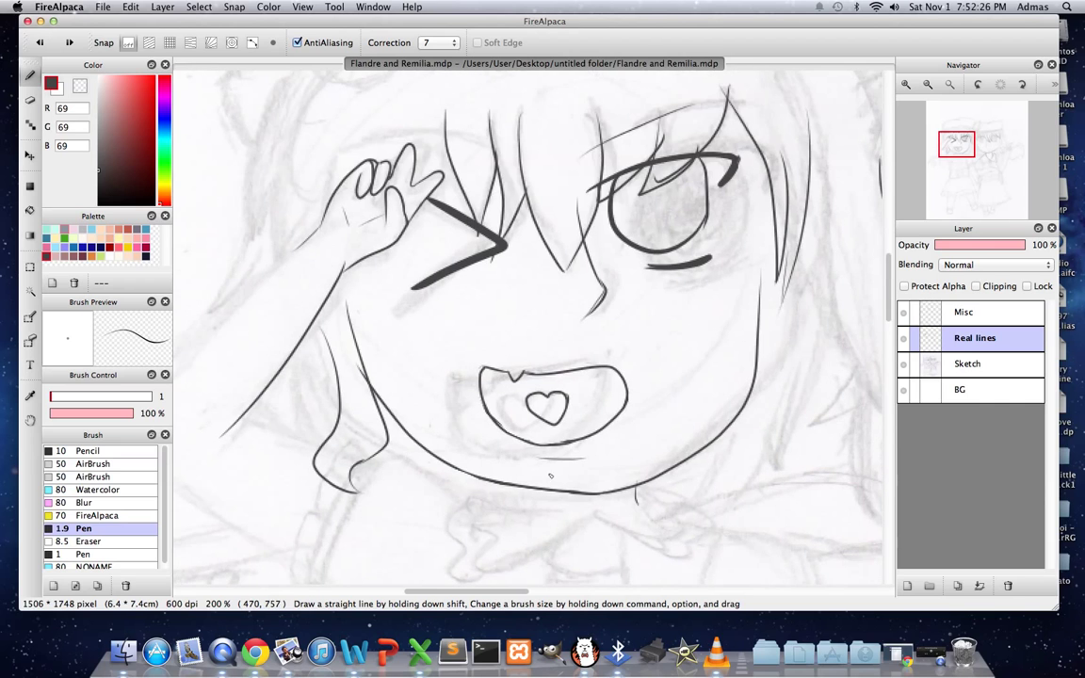
drag(567, 496, 617, 477)
key(super+z)
mouse_move(508, 450)
mouse_down()
mouse_move(448, 444)
mouse_move(367, 413)
mouse_move(339, 344)
mouse_up()
key(super+z)
mouse_move(404, 414)
mouse_down()
mouse_move(583, 495)
mouse_move(542, 497)
mouse_move(426, 453)
mouse_move(331, 367)
mouse_up()
key(super+z)
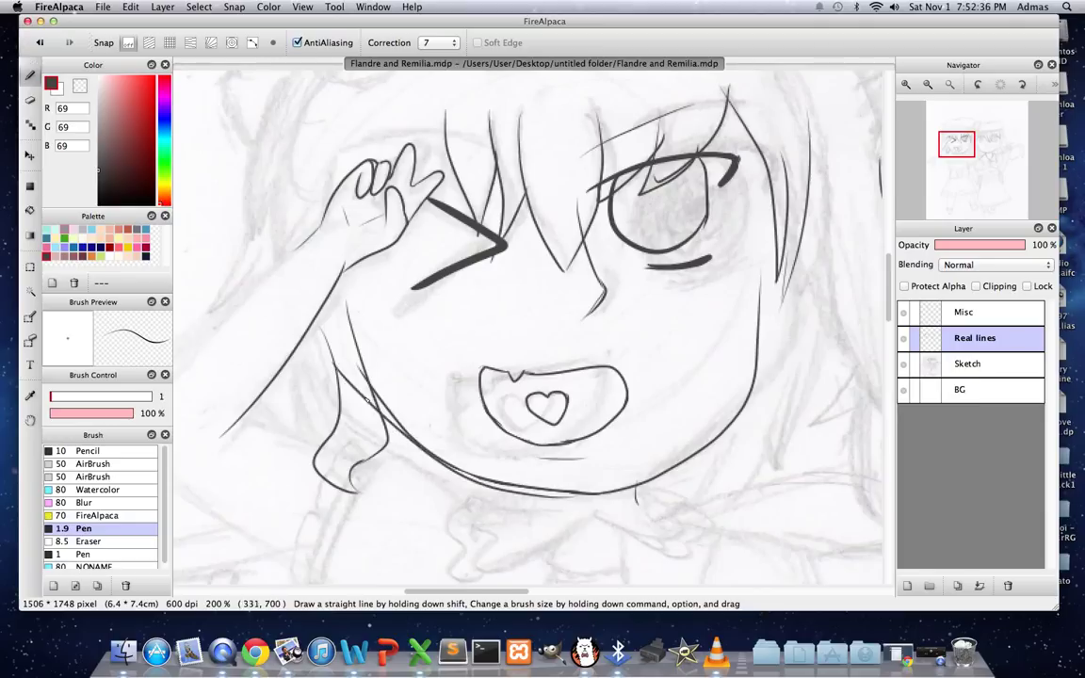
key(e)
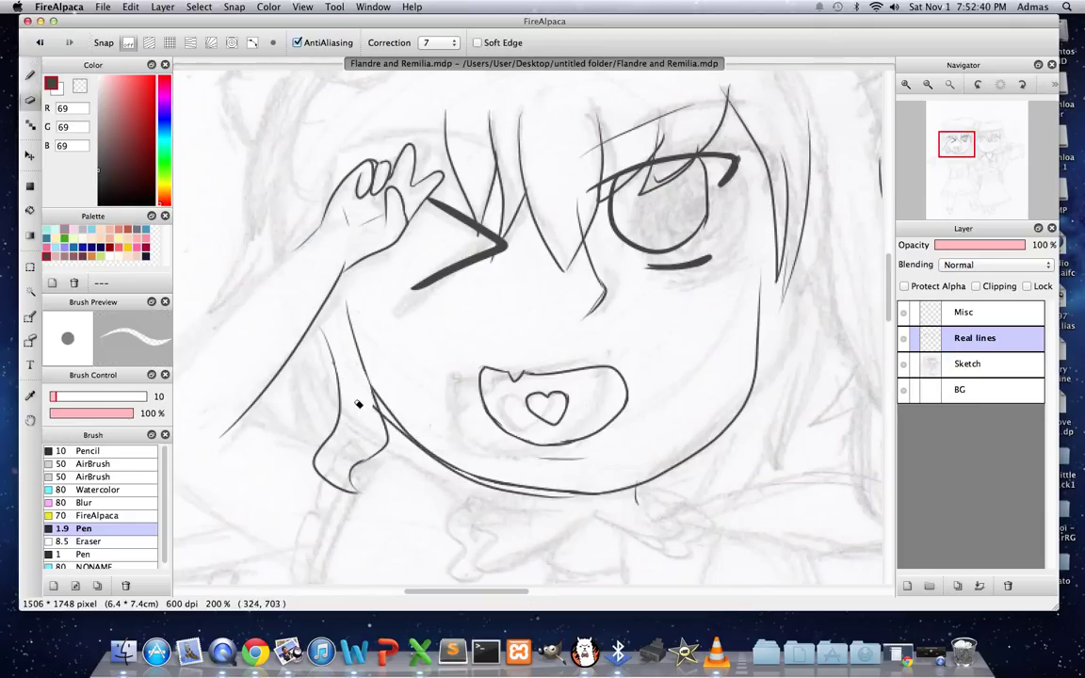
key(b)
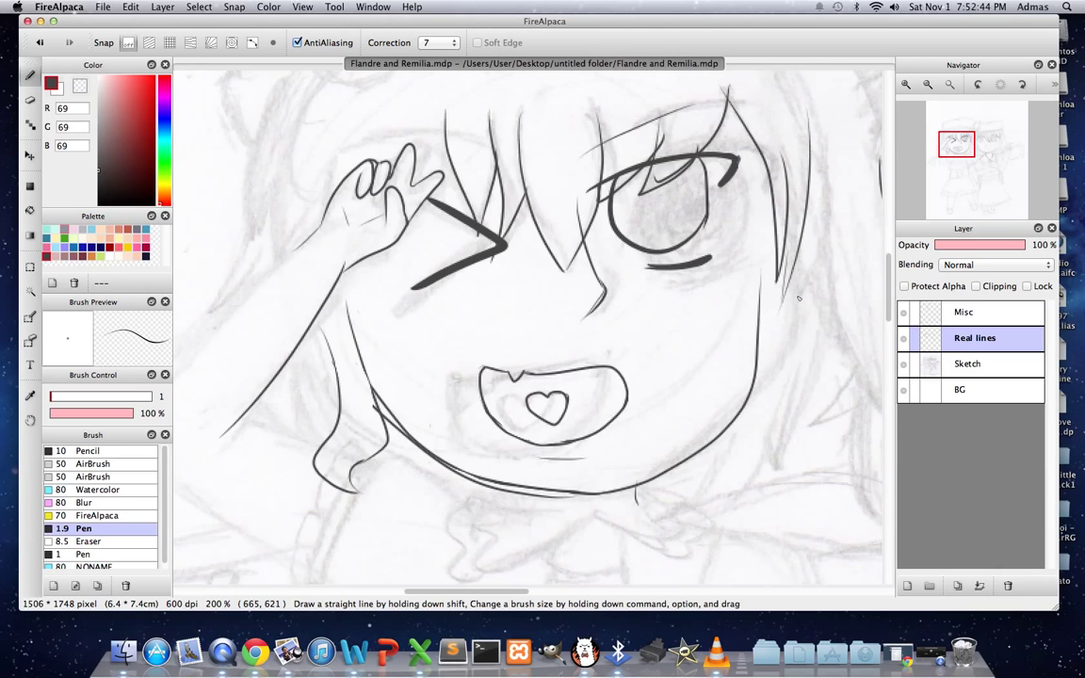
Erase the doubled line along the left character's chin and lower cheek so a single jaw contour remains.
scroll(535, 551, up, 2)
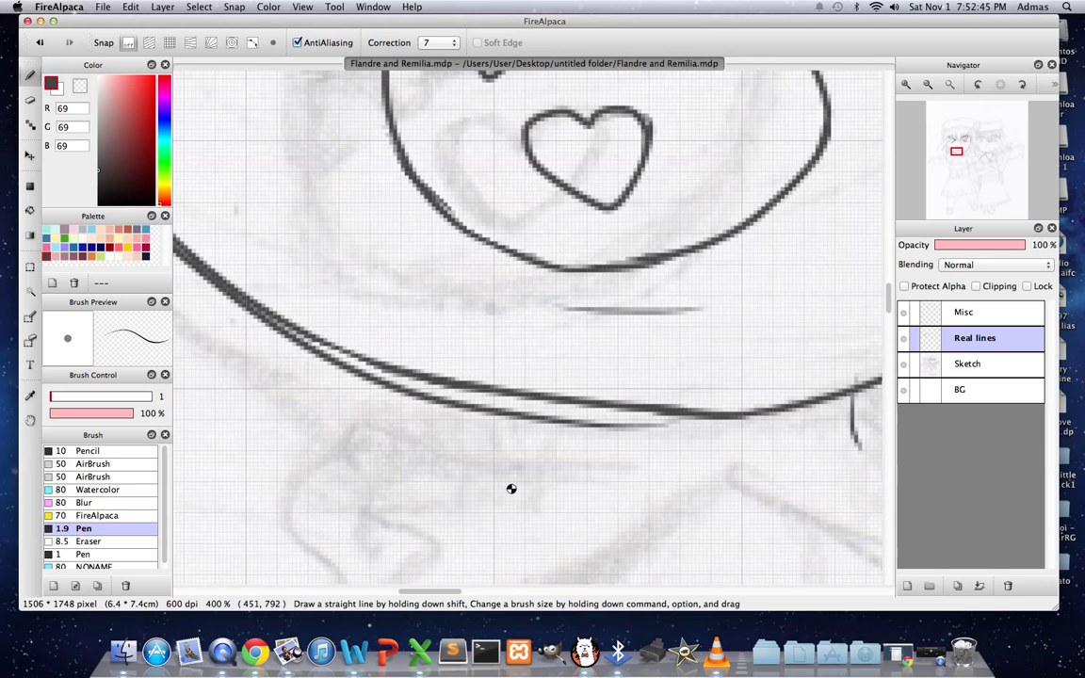
scroll(510, 489, up, 2)
key(e)
mouse_move(848, 410)
mouse_down()
mouse_move(499, 404)
mouse_move(302, 353)
mouse_move(231, 279)
mouse_move(276, 331)
mouse_move(365, 351)
mouse_move(349, 356)
mouse_up()
key(super+z)
key(super+z)
mouse_move(274, 318)
mouse_down()
mouse_move(261, 324)
mouse_move(370, 373)
mouse_up()
key(super+z)
drag(273, 324, 235, 299)
Clean the leftover doubled strokes off the jaw line near the hair lock and repair the lock's inner edge.
drag(951, 159, 954, 153)
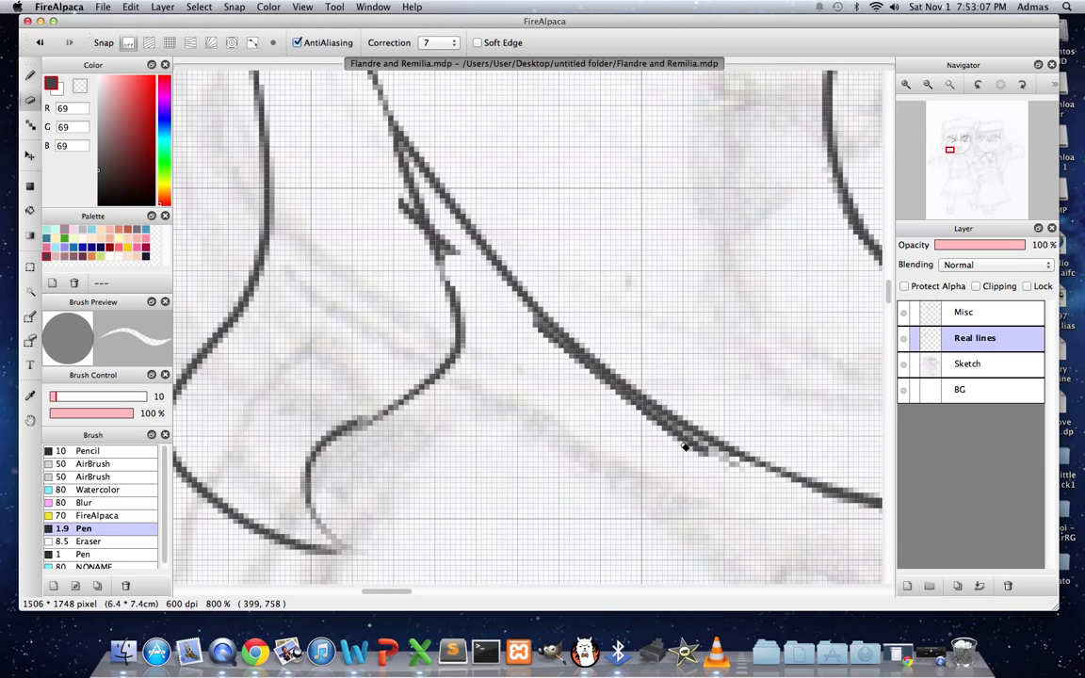
drag(684, 446, 576, 390)
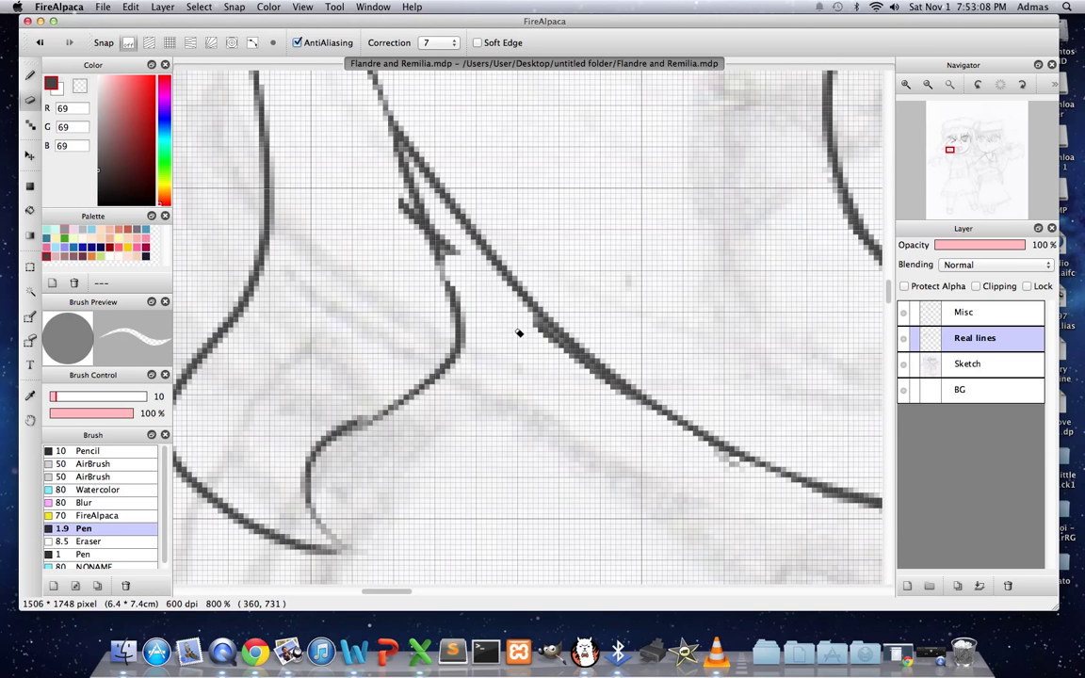
drag(533, 323, 728, 516)
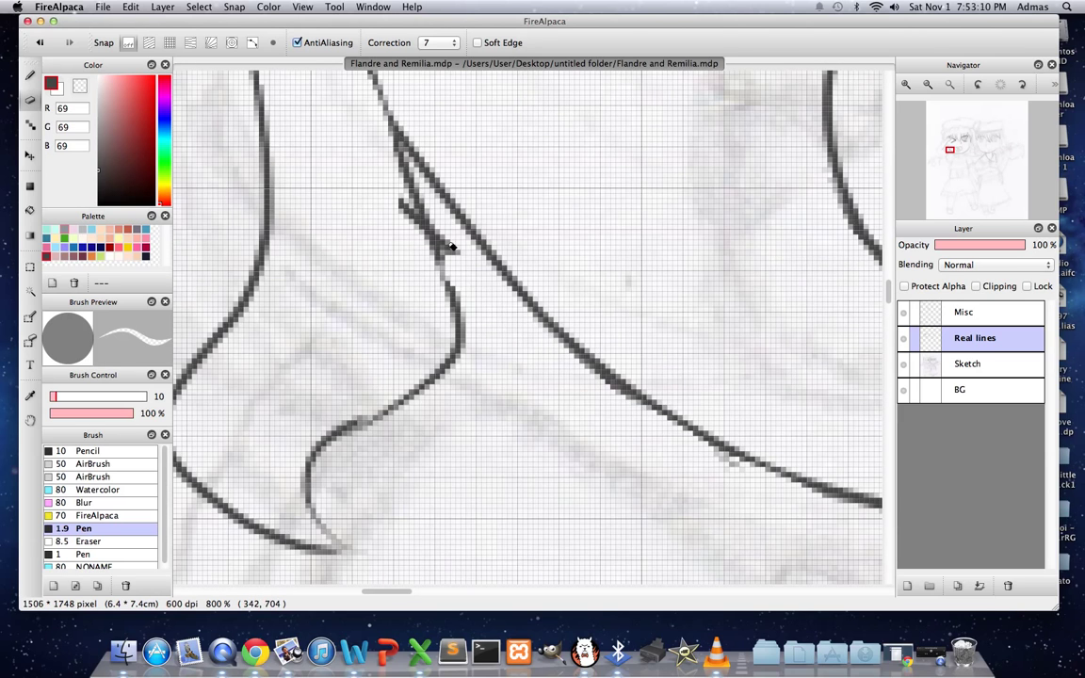
mouse_move(404, 194)
mouse_down()
mouse_move(401, 308)
mouse_move(405, 273)
mouse_move(416, 282)
mouse_move(389, 178)
mouse_up()
key(super+z)
key(b)
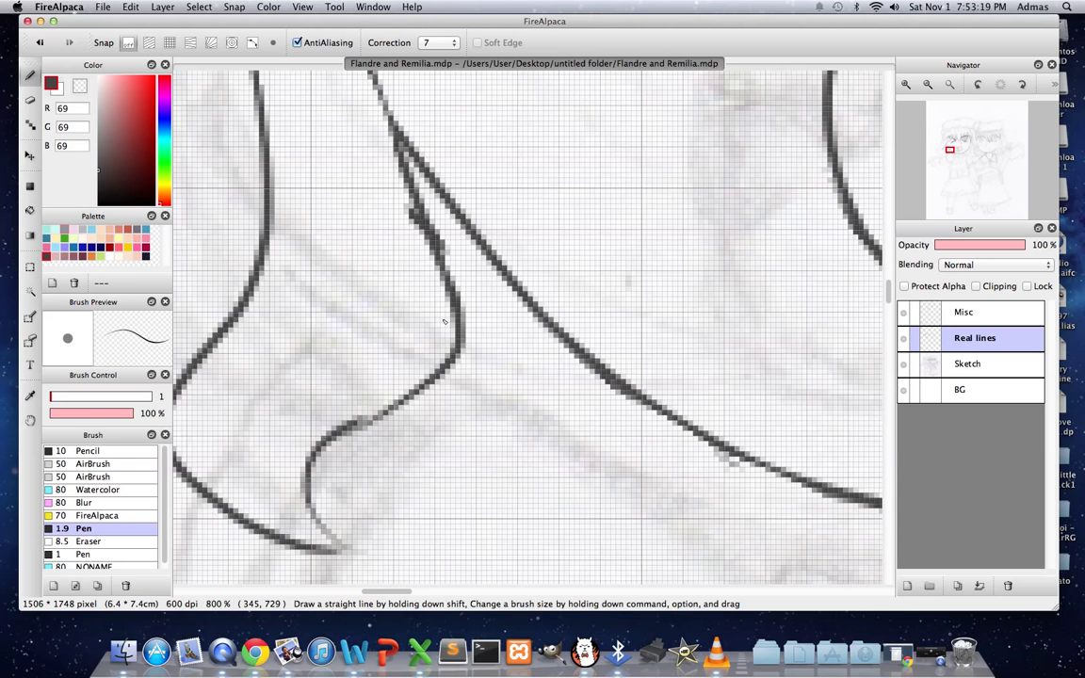
Check the line art on its own by hiding the Sketch layer, and show the layer again.
scroll(443, 322, down, 3)
scroll(446, 324, down, 3)
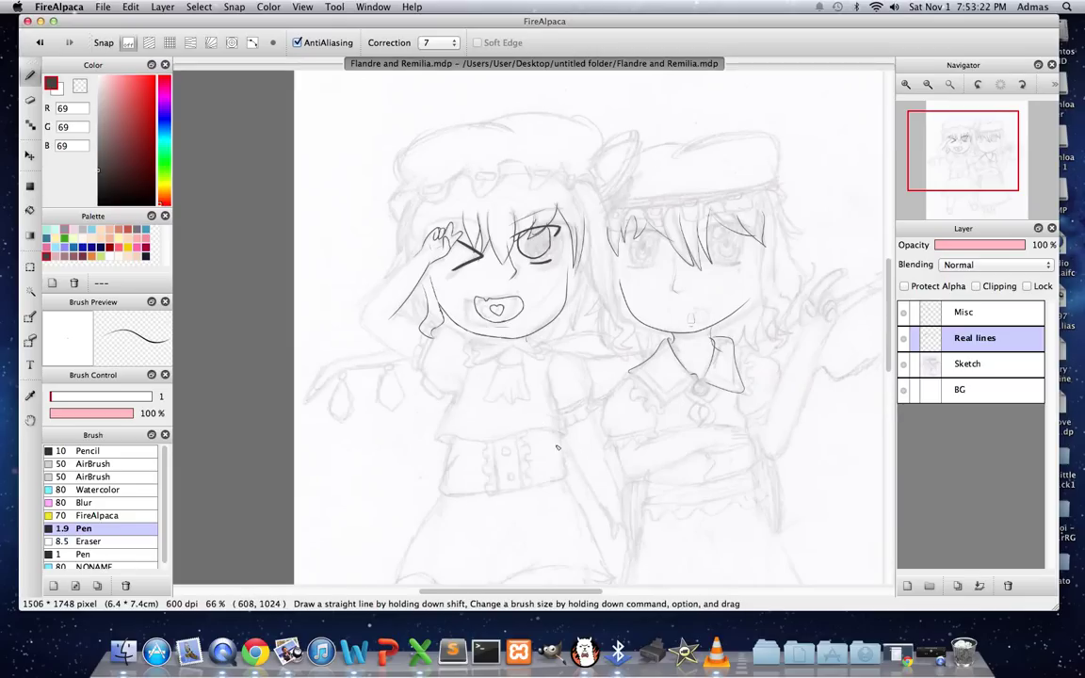
scroll(568, 440, up, 3)
scroll(484, 285, down, 3)
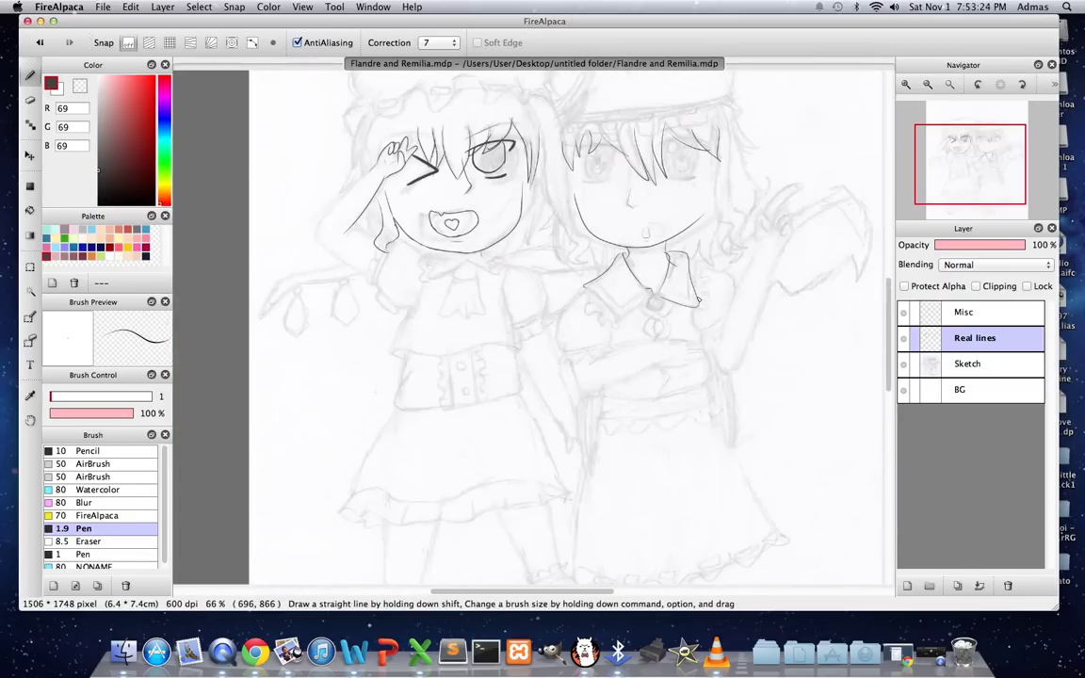
click(904, 366)
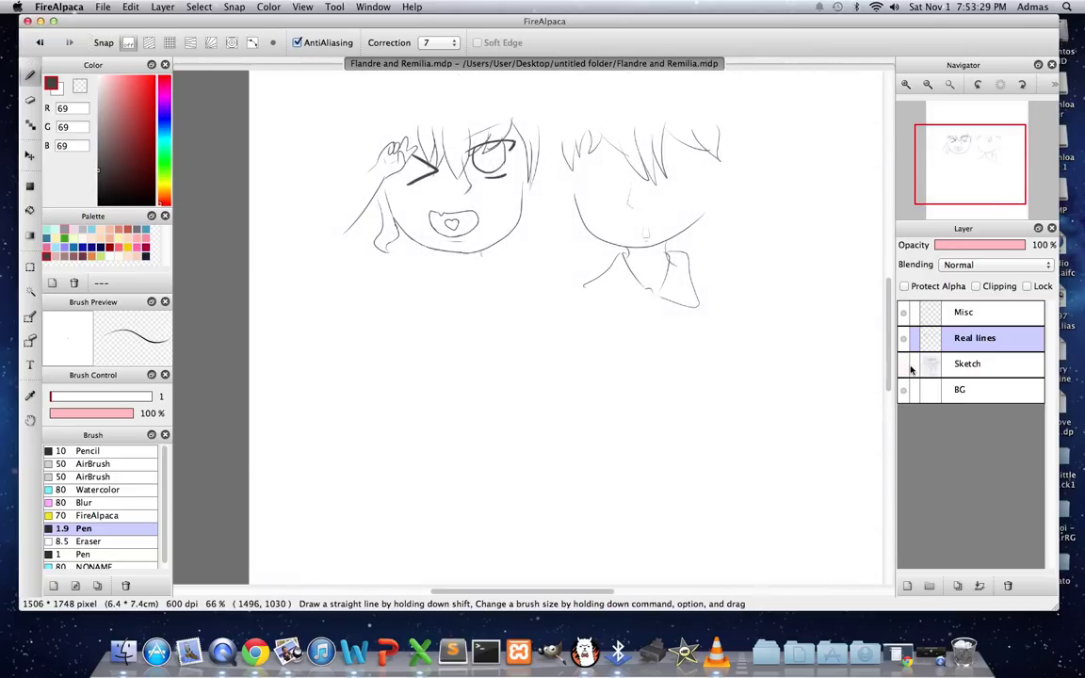
click(904, 365)
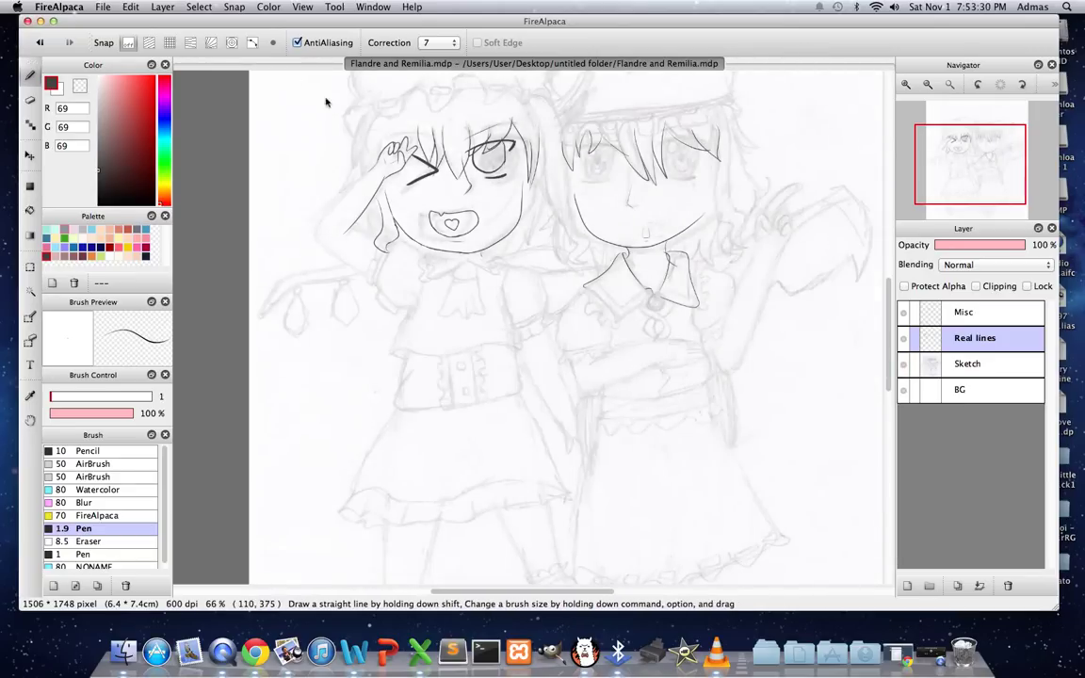
Erase the left character's thick winking eye and the hair tips overlapping it.
scroll(407, 133, up, 5)
key(e)
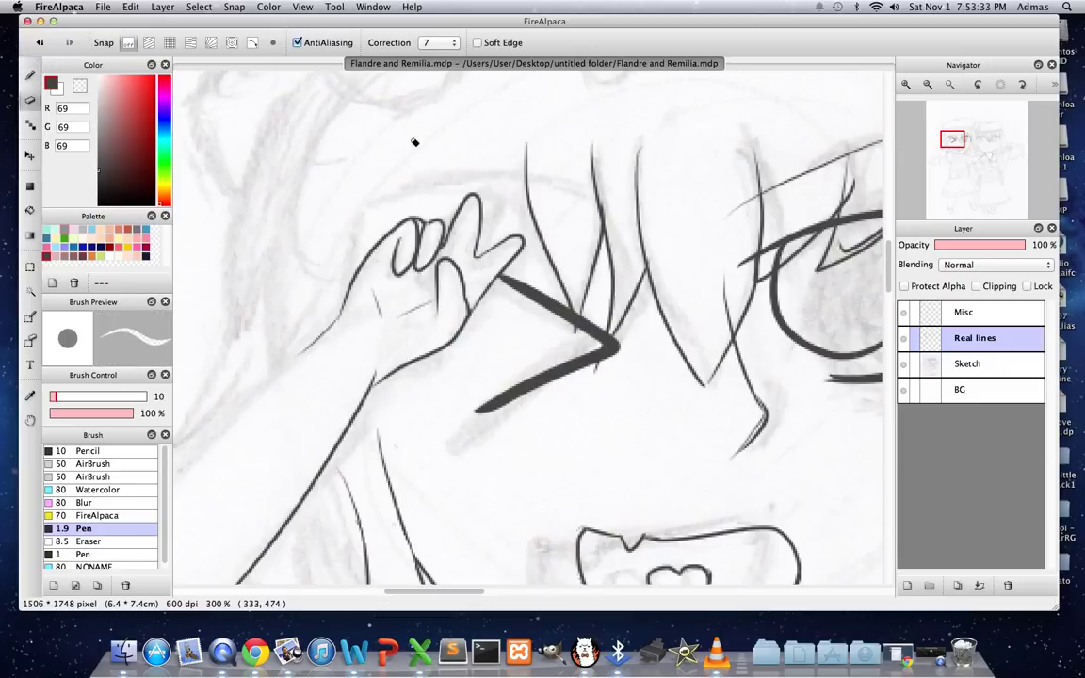
mouse_move(517, 408)
mouse_down()
mouse_move(481, 421)
mouse_move(482, 405)
mouse_move(628, 353)
mouse_move(613, 357)
mouse_move(507, 285)
mouse_up()
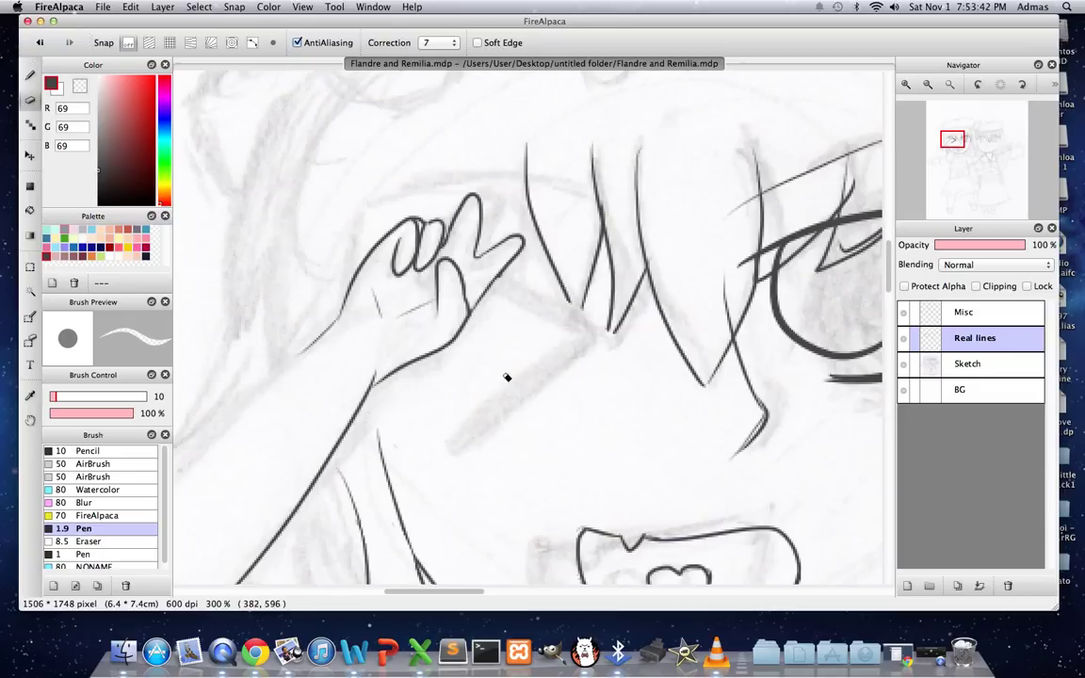
Try a thin upper line for the winking eye, undo it, and set the pen size to 5.5.
key(b)
drag(497, 278, 572, 328)
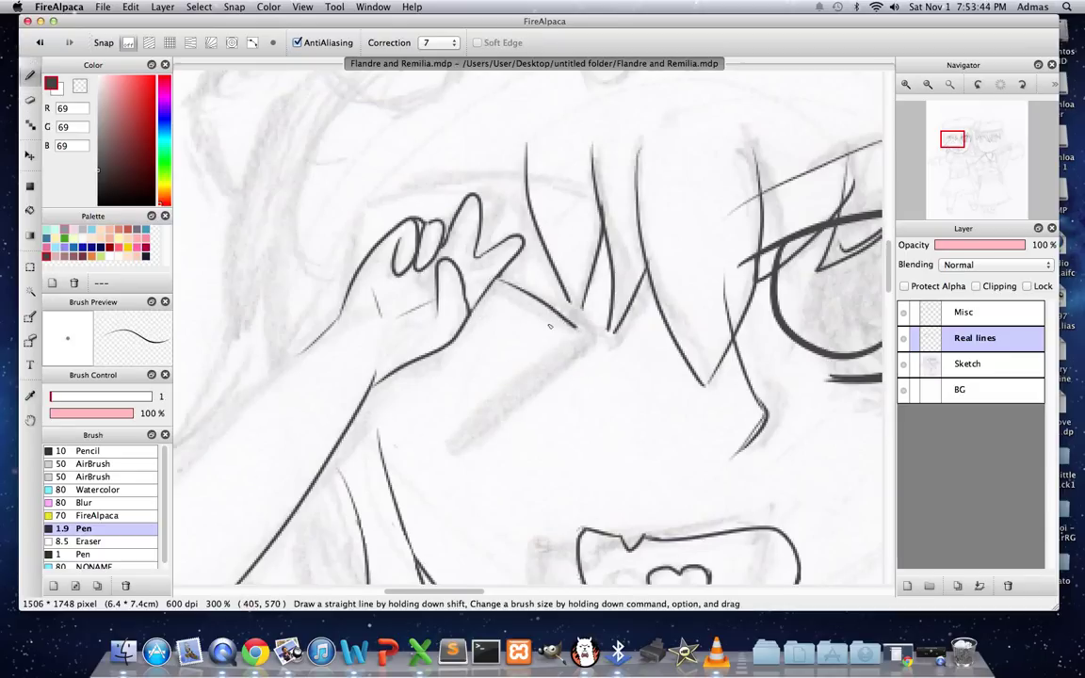
key(super+z)
alt+super+drag(498, 419, 485, 440)
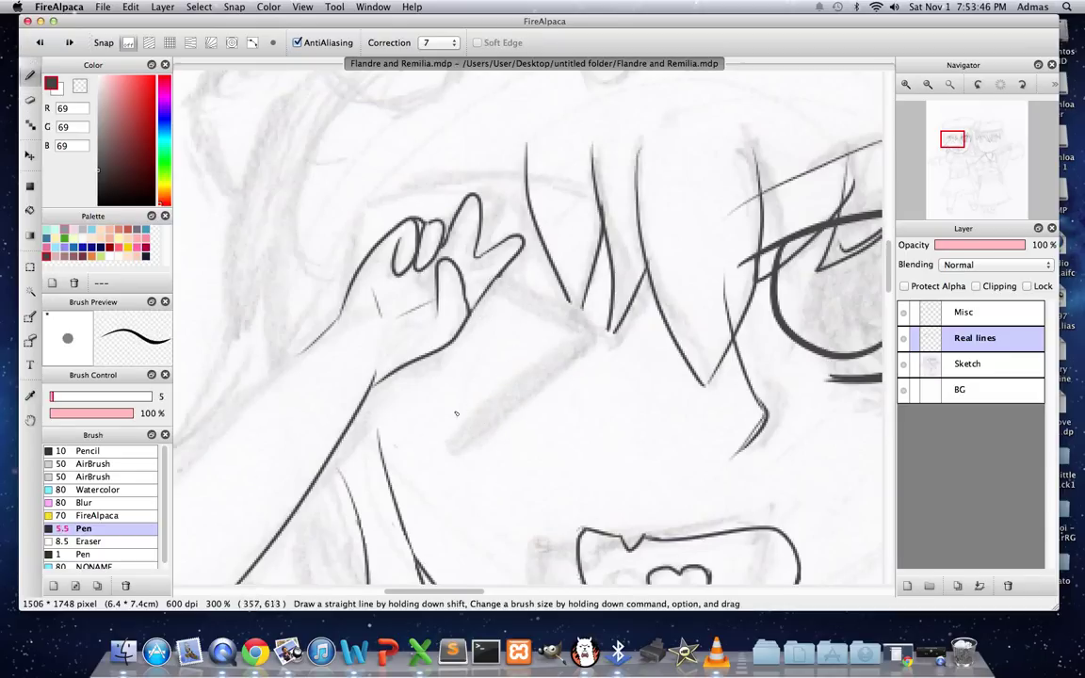
mouse_move(420, 452)
mouse_down()
mouse_move(582, 355)
mouse_move(486, 308)
mouse_move(597, 356)
mouse_up()
key(super+z)
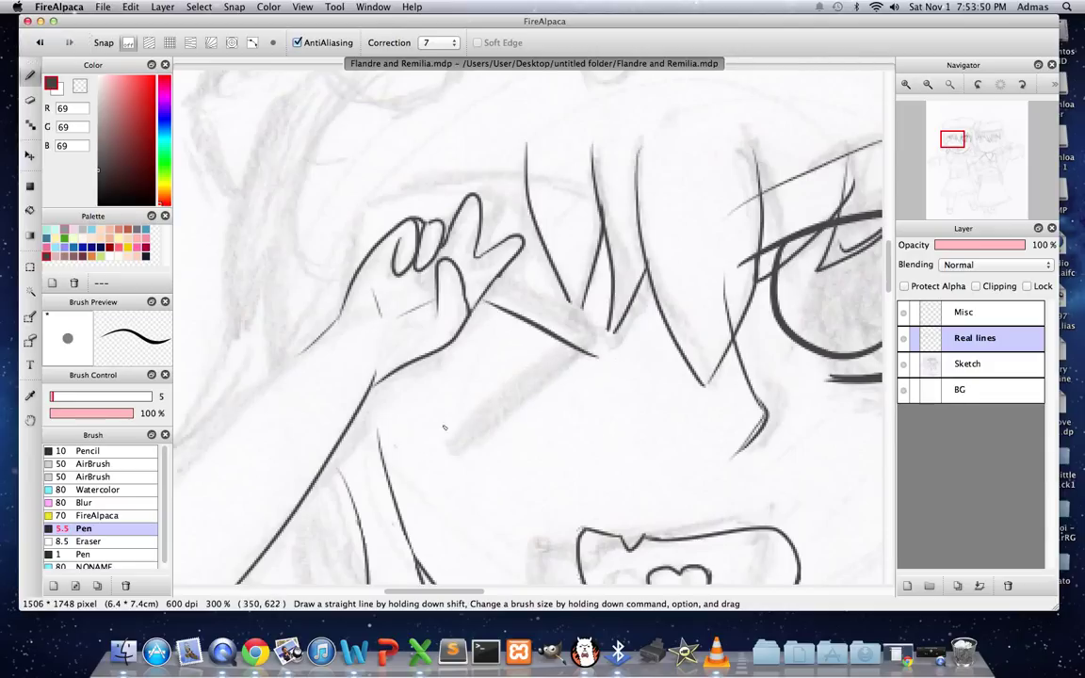
drag(452, 459, 562, 412)
mouse_move(628, 387)
mouse_down()
mouse_move(505, 472)
mouse_move(455, 459)
mouse_up()
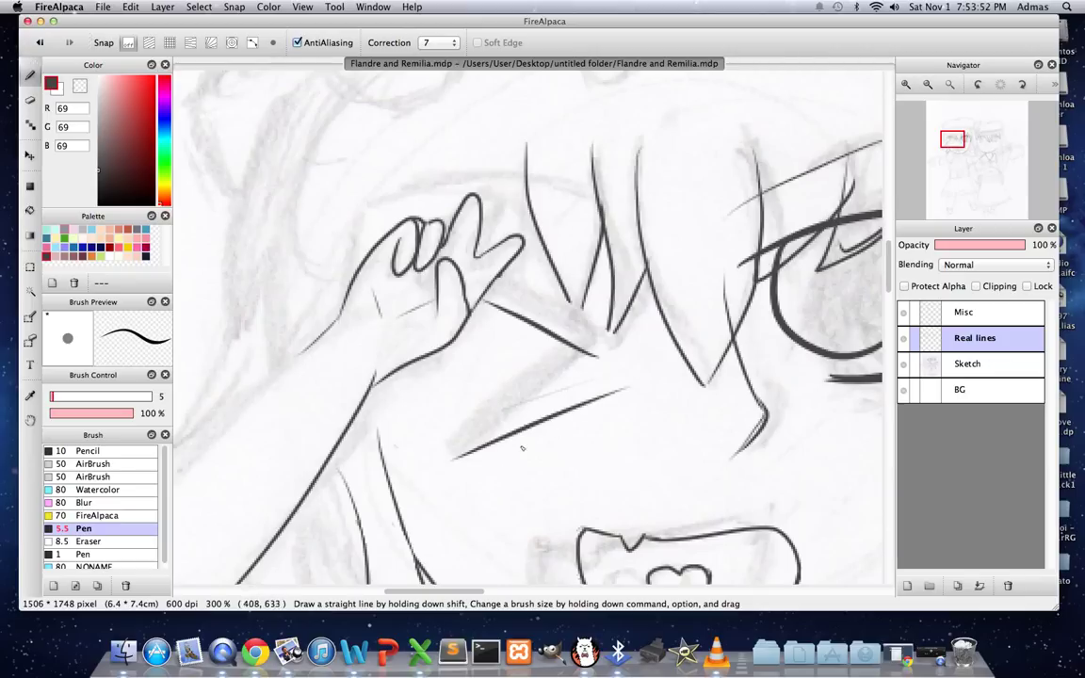
drag(447, 535, 464, 538)
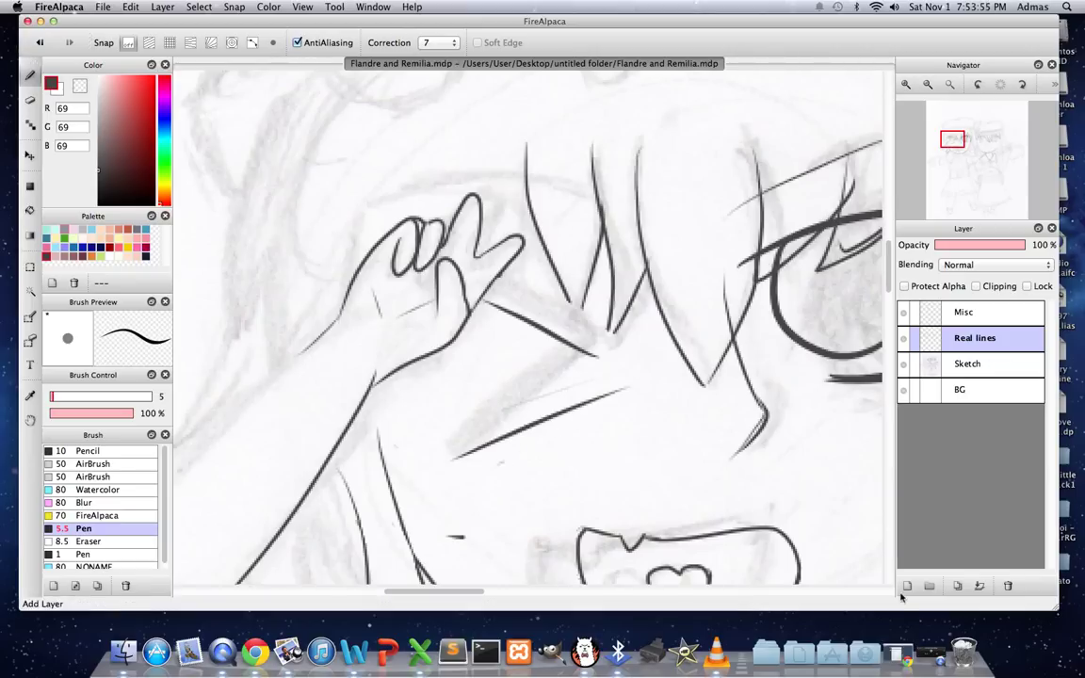
mouse_move(423, 421)
mouse_down()
mouse_move(543, 371)
mouse_move(445, 425)
mouse_move(501, 437)
mouse_move(581, 420)
mouse_up()
mouse_move(542, 466)
mouse_down()
mouse_move(600, 459)
mouse_move(706, 473)
mouse_up()
key(super+z)
key(super+z)
key(super+z)
key(super+z)
key(super+z)
key(super+z)
key(super+z)
key(super+z)
key(super+z)
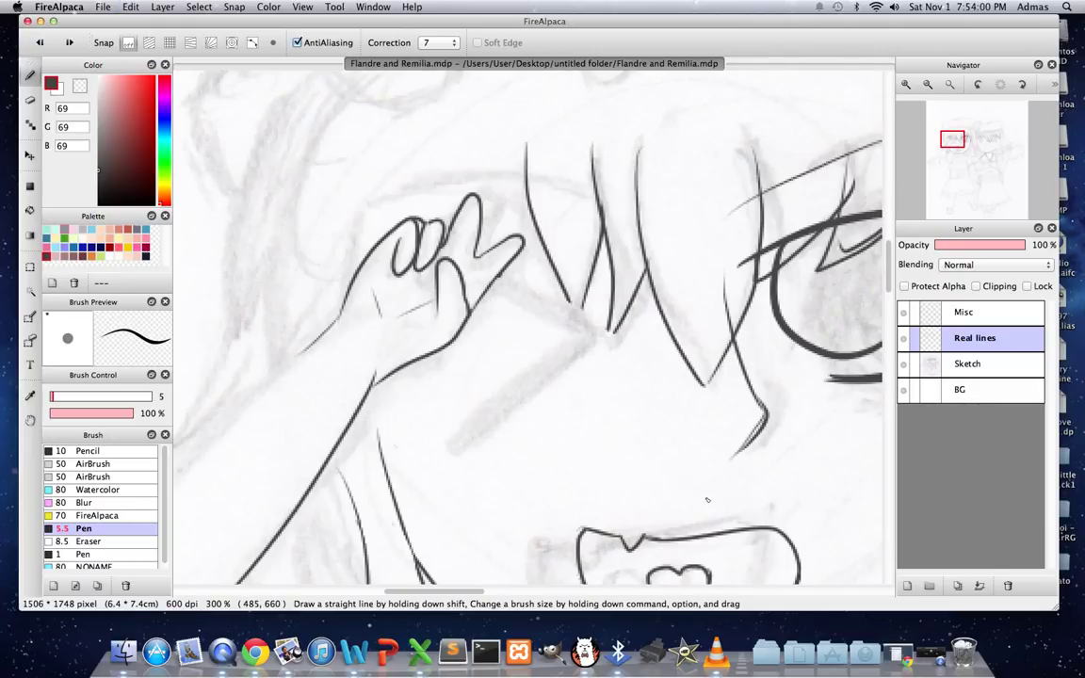
Save the drawing and redraw the left character's winking eye as a thick > shape with the 5.5 pen.
key(super+s)
mouse_move(428, 436)
mouse_down()
mouse_move(583, 361)
mouse_move(478, 311)
mouse_up()
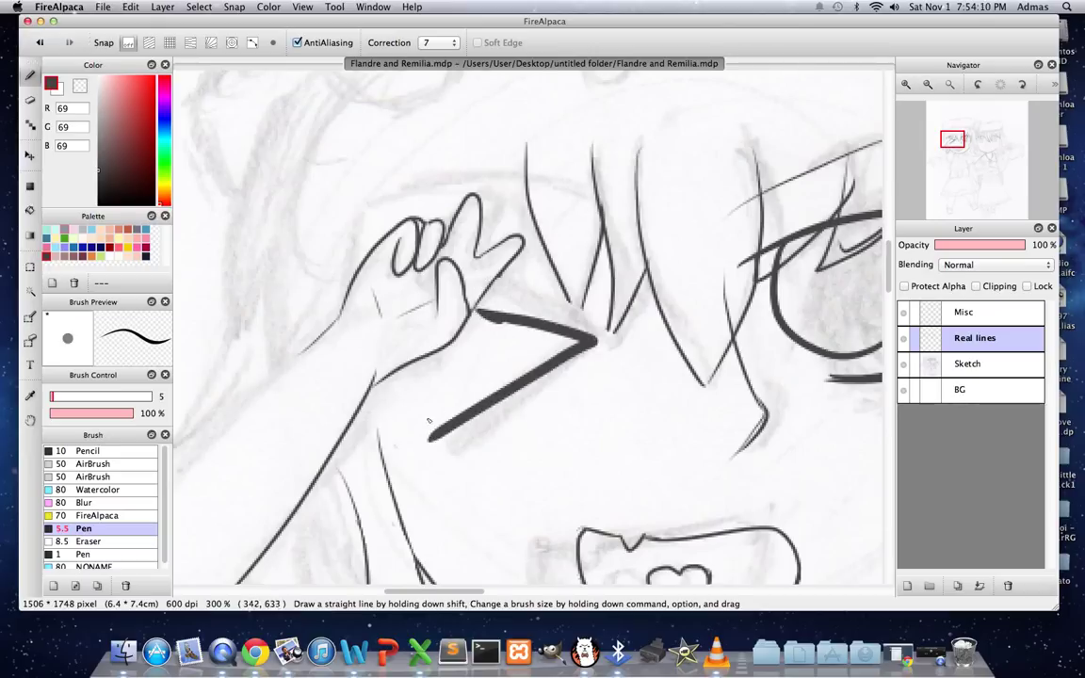
Ink the curved side hair strands beside the left character's raised hand with the 5.5 pen.
drag(953, 139, 951, 135)
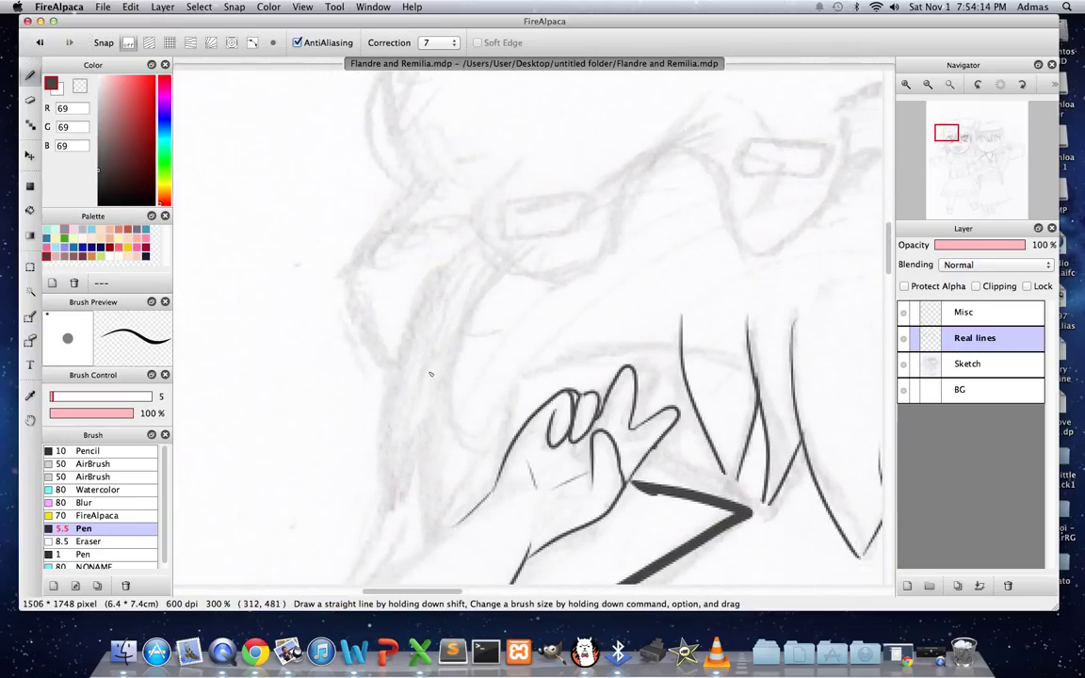
mouse_move(463, 249)
mouse_down()
mouse_move(388, 339)
mouse_move(382, 507)
mouse_move(422, 438)
mouse_up()
drag(469, 300, 449, 514)
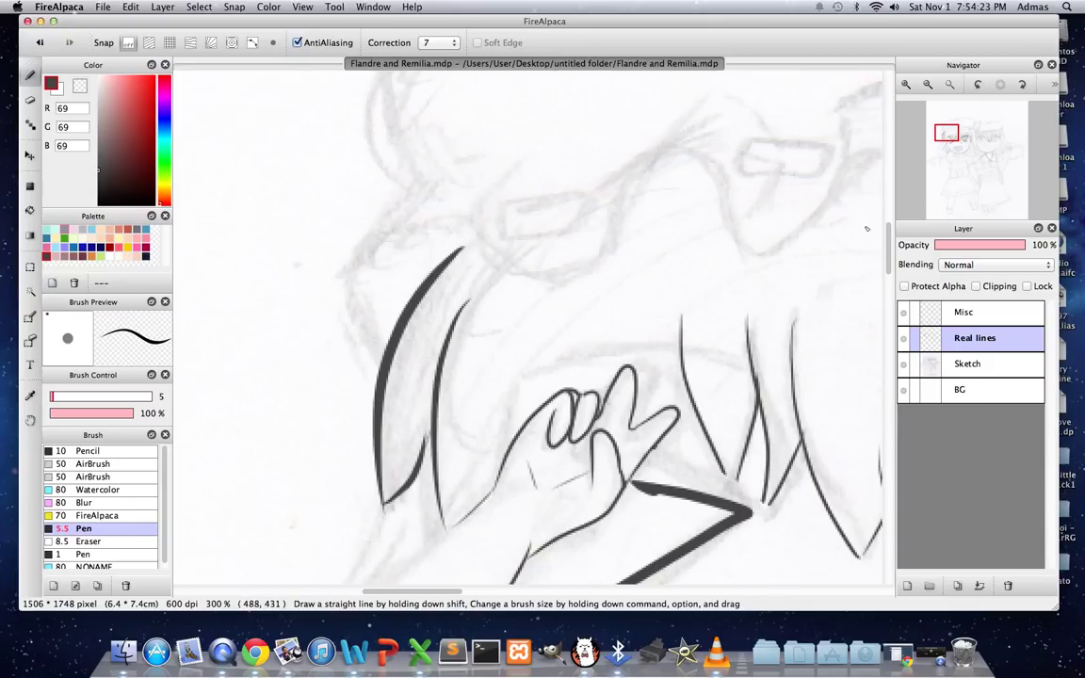
Redraw the upper lash line of the left character's open eye as a thick curve with the 5.5 pen, undoing failed strokes.
scroll(866, 228, down, 5)
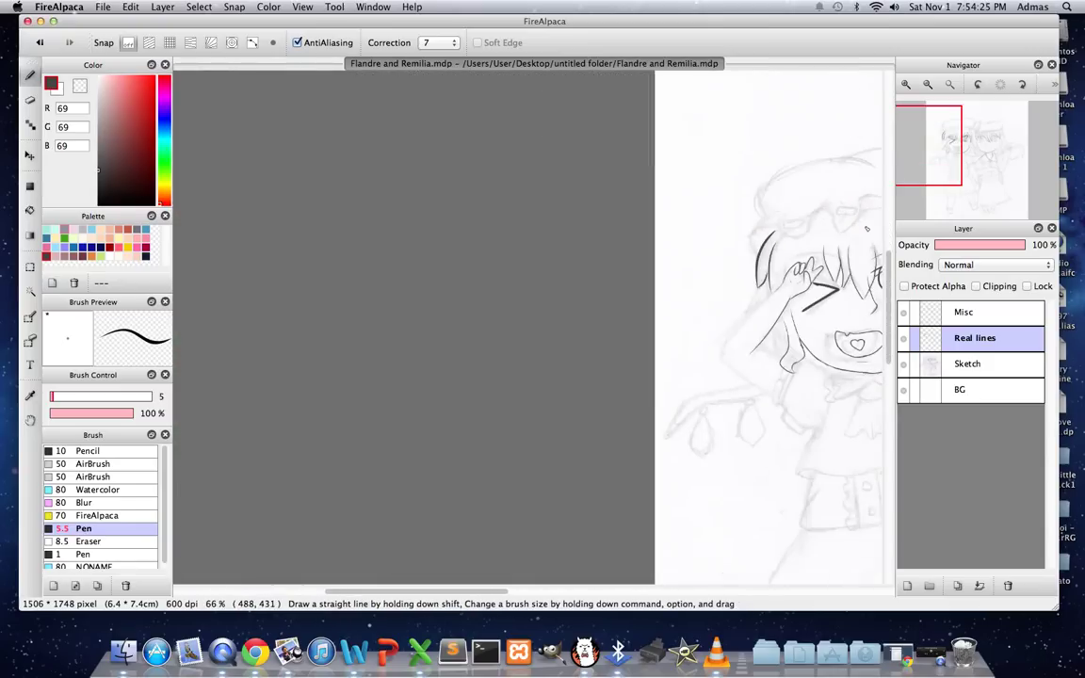
drag(908, 162, 941, 164)
scroll(793, 190, up, 3)
scroll(609, 195, up, 2)
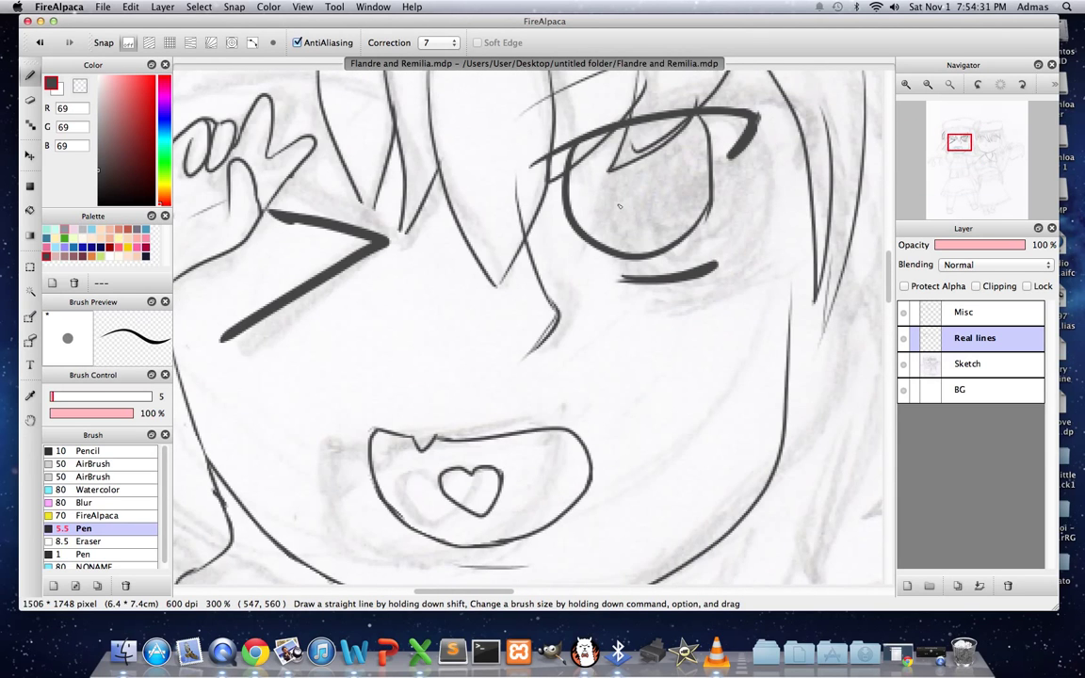
mouse_move(524, 167)
mouse_down()
mouse_move(560, 149)
mouse_move(768, 110)
mouse_up()
key(super+z)
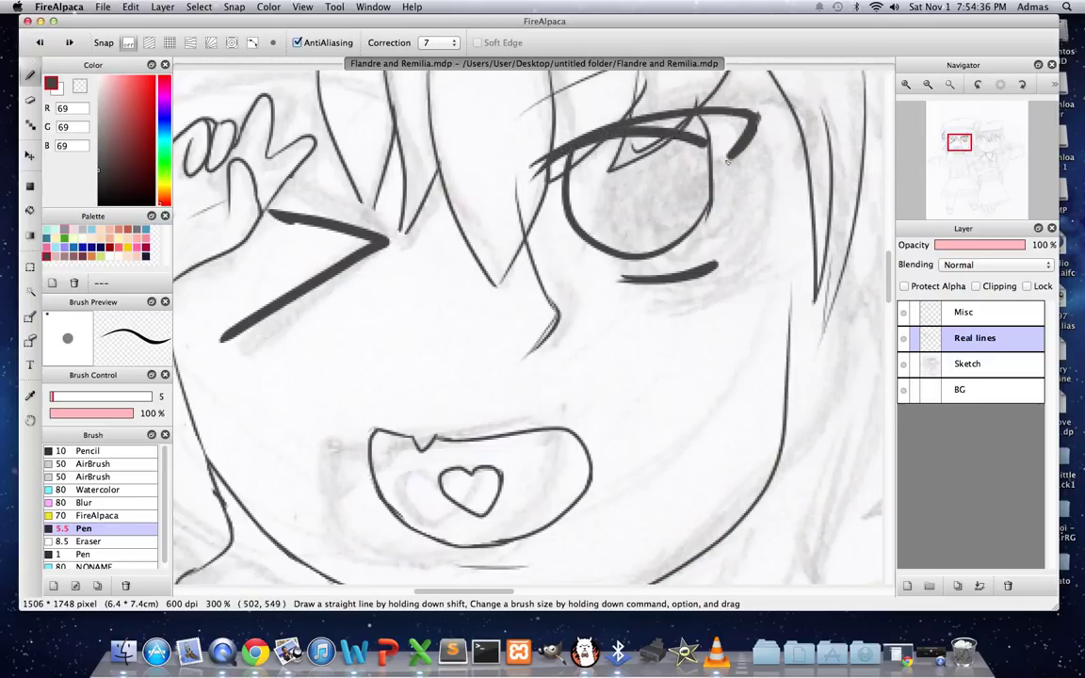
key(super+z)
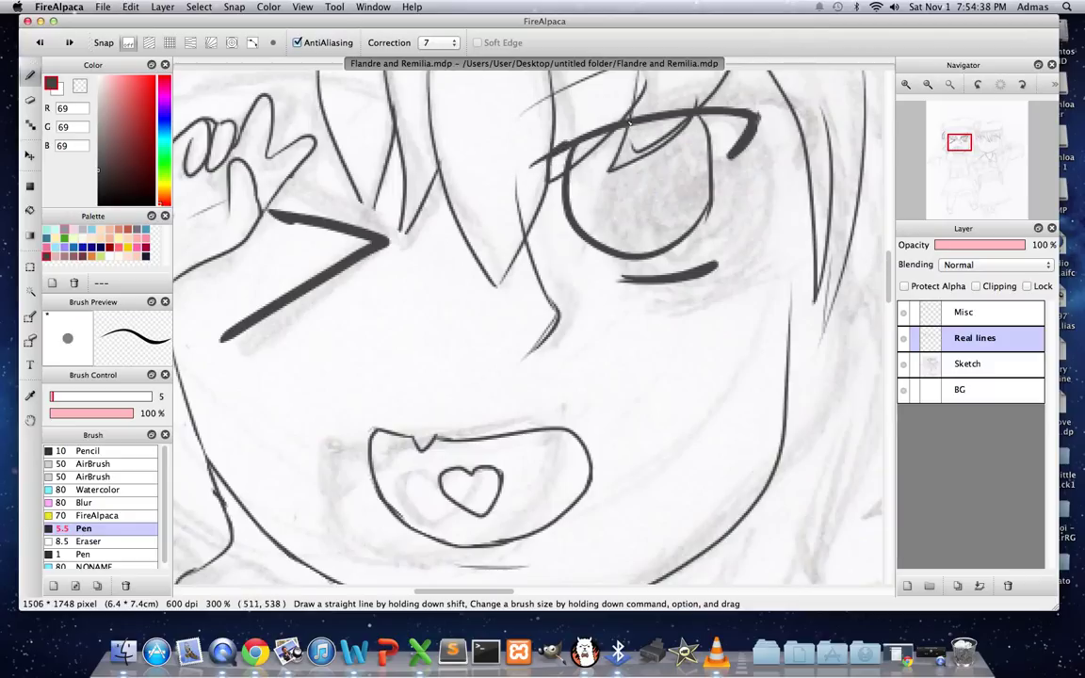
mouse_move(629, 123)
mouse_down()
mouse_move(740, 125)
mouse_move(759, 148)
mouse_move(742, 162)
mouse_move(755, 146)
mouse_up()
Erase the old upper lash line of the left character's open eye on the Misc layer.
key(e)
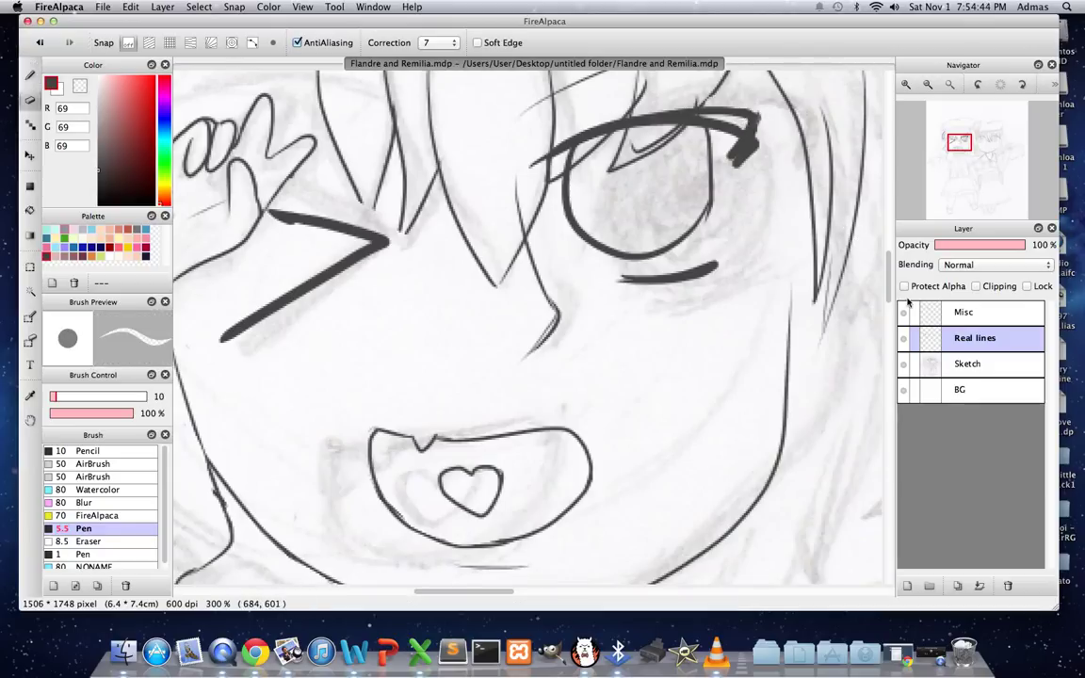
click(964, 322)
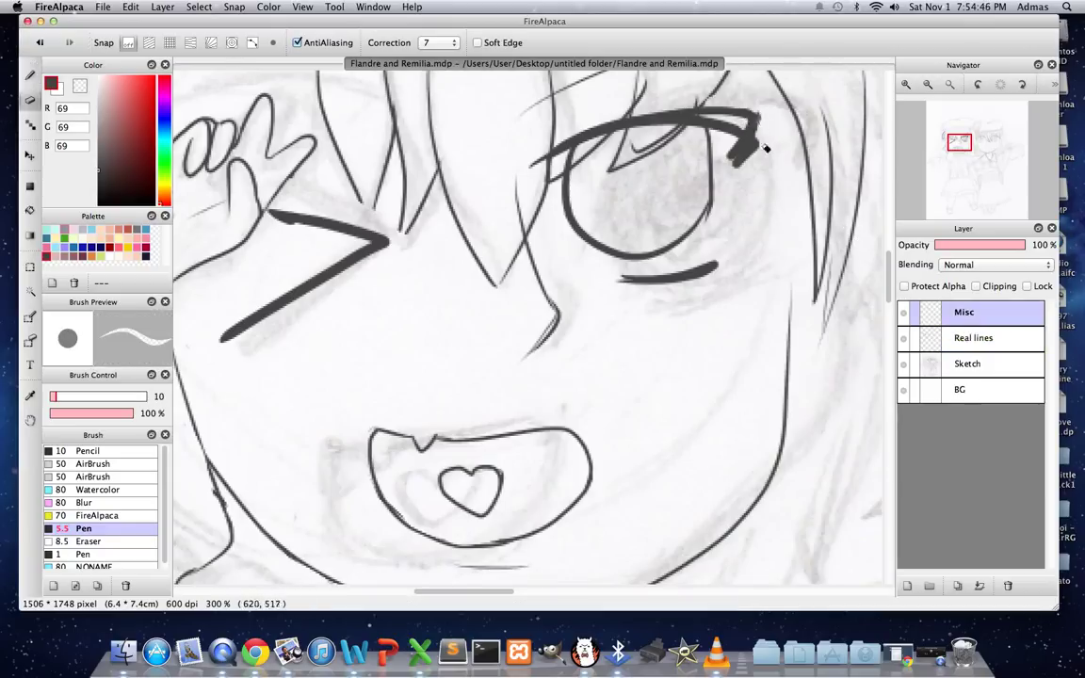
mouse_move(767, 123)
mouse_down()
mouse_move(740, 162)
mouse_move(736, 111)
mouse_move(602, 104)
mouse_up()
mouse_move(693, 107)
mouse_down()
mouse_move(621, 104)
mouse_move(511, 120)
mouse_up()
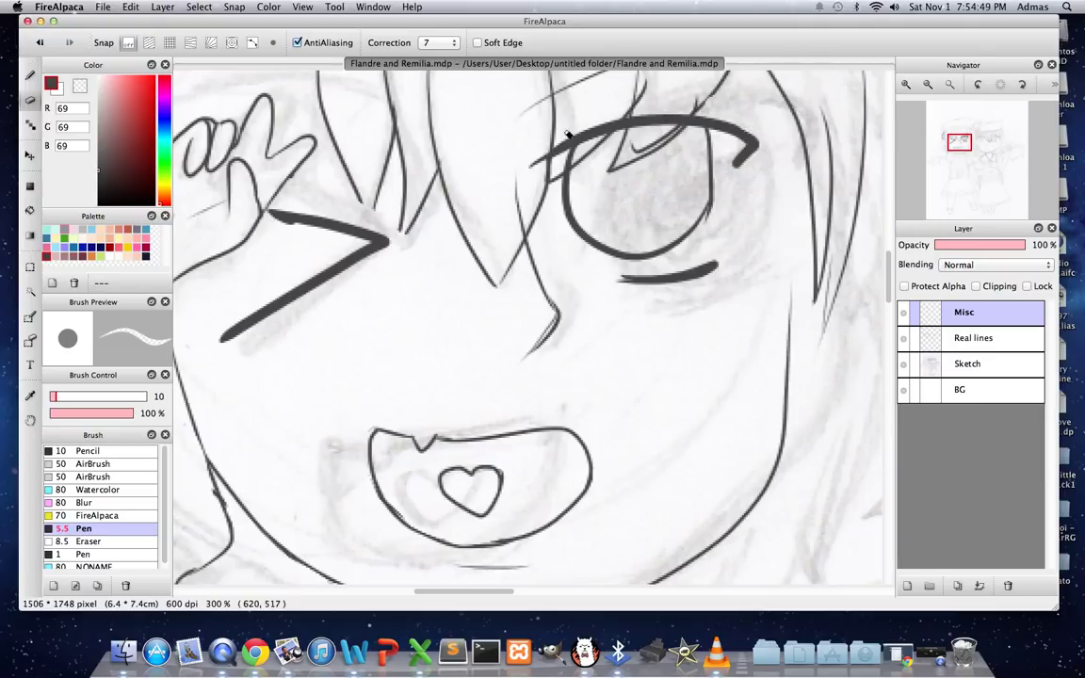
Return to the Real lines layer with a 1.9 pen and save the drawing.
click(918, 338)
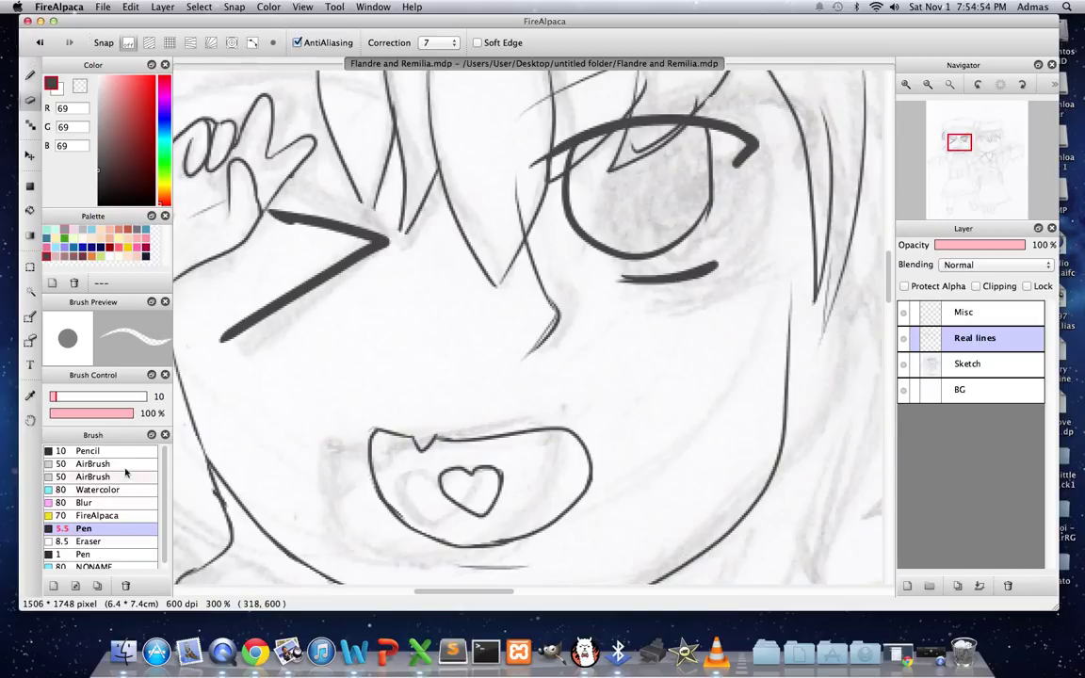
key(b)
click(52, 396)
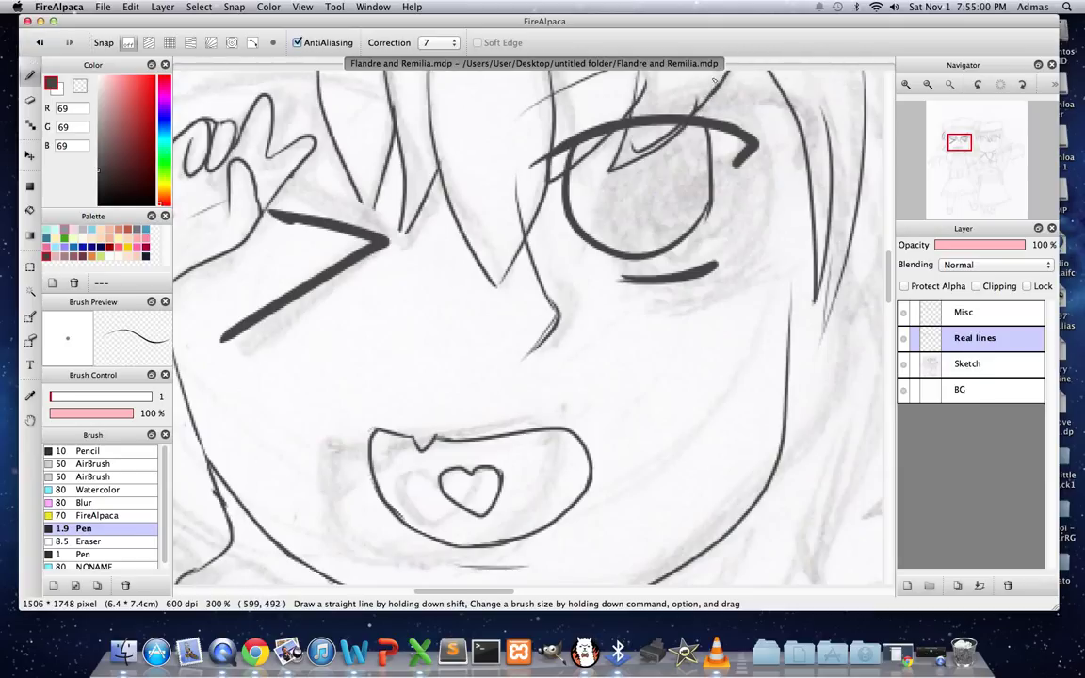
drag(958, 141, 962, 148)
key(super+s)
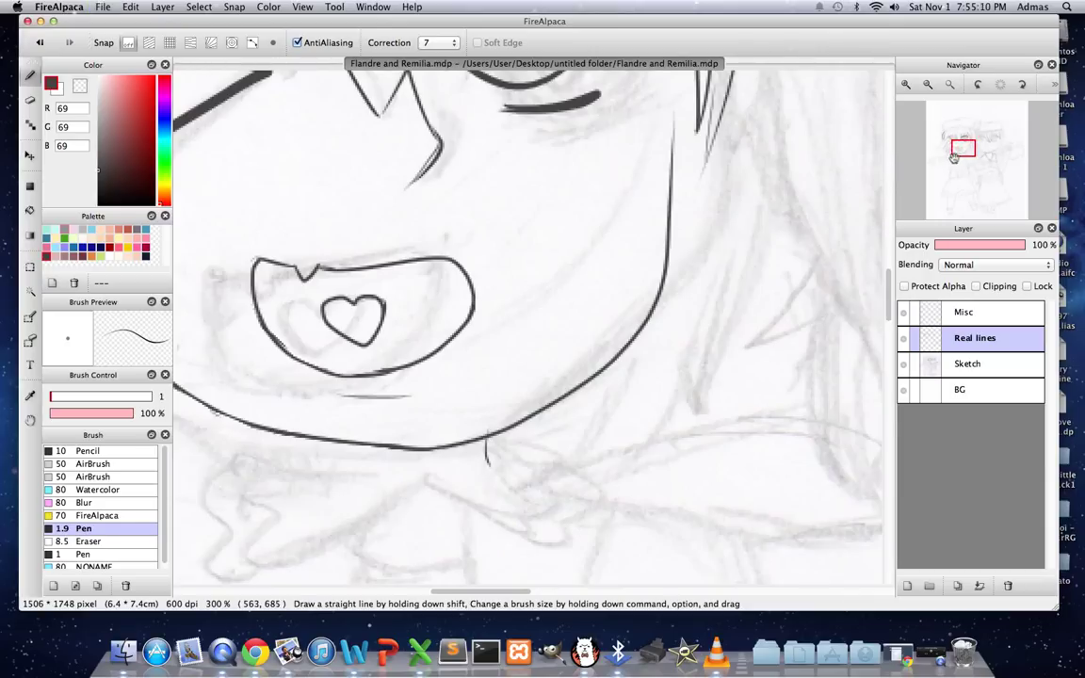
drag(966, 160, 957, 177)
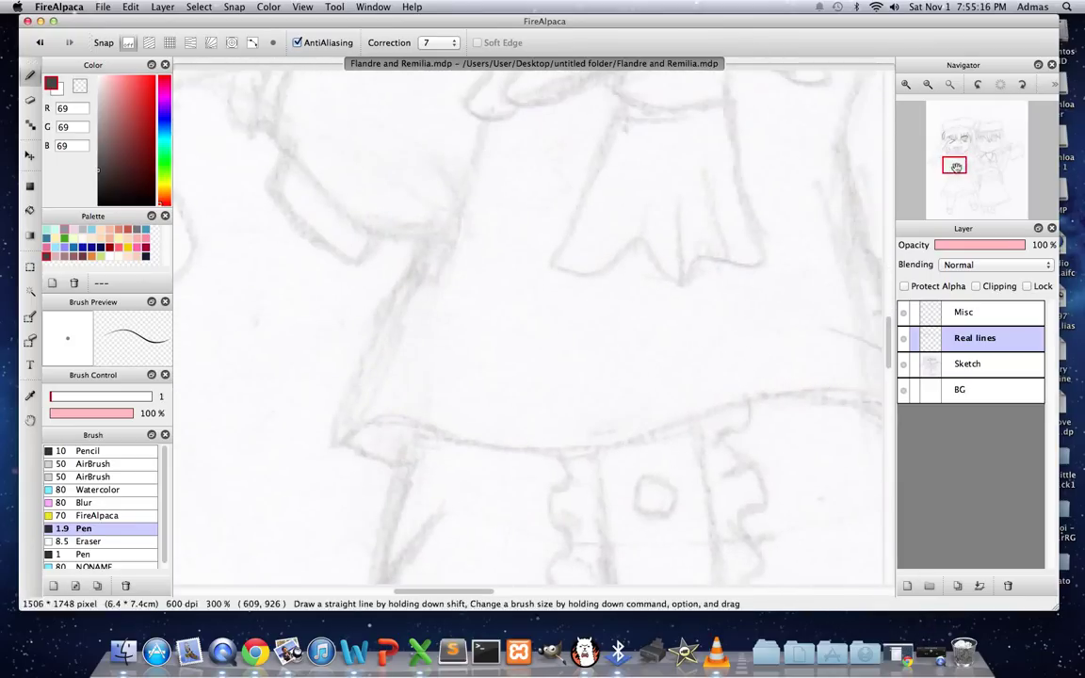
drag(955, 165, 962, 169)
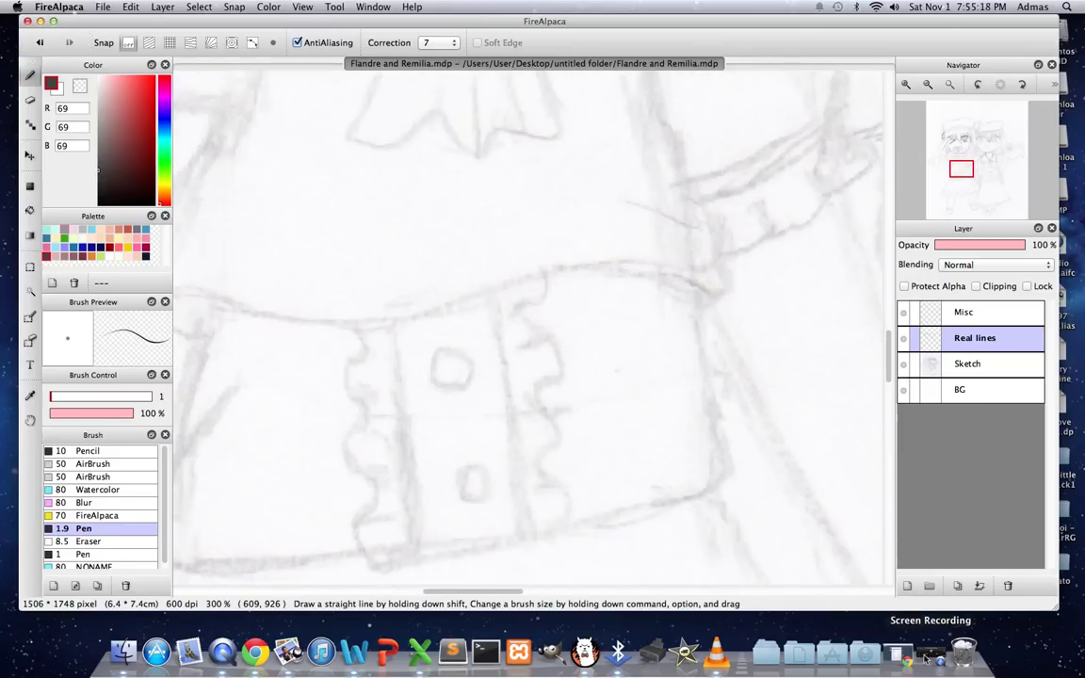
click(913, 658)
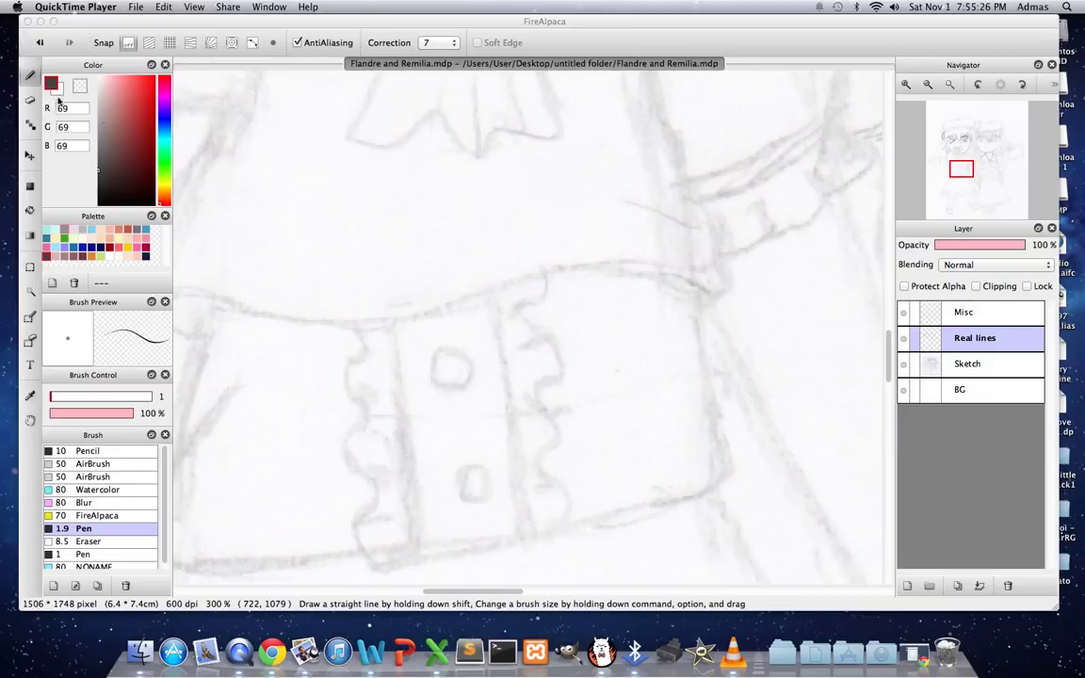
Make a test stroke over the left character's dress, undo it, and set the stroke correction to 4.
click(431, 42)
click(514, 147)
drag(444, 206, 545, 226)
click(430, 41)
click(546, 150)
key(super+z)
click(431, 42)
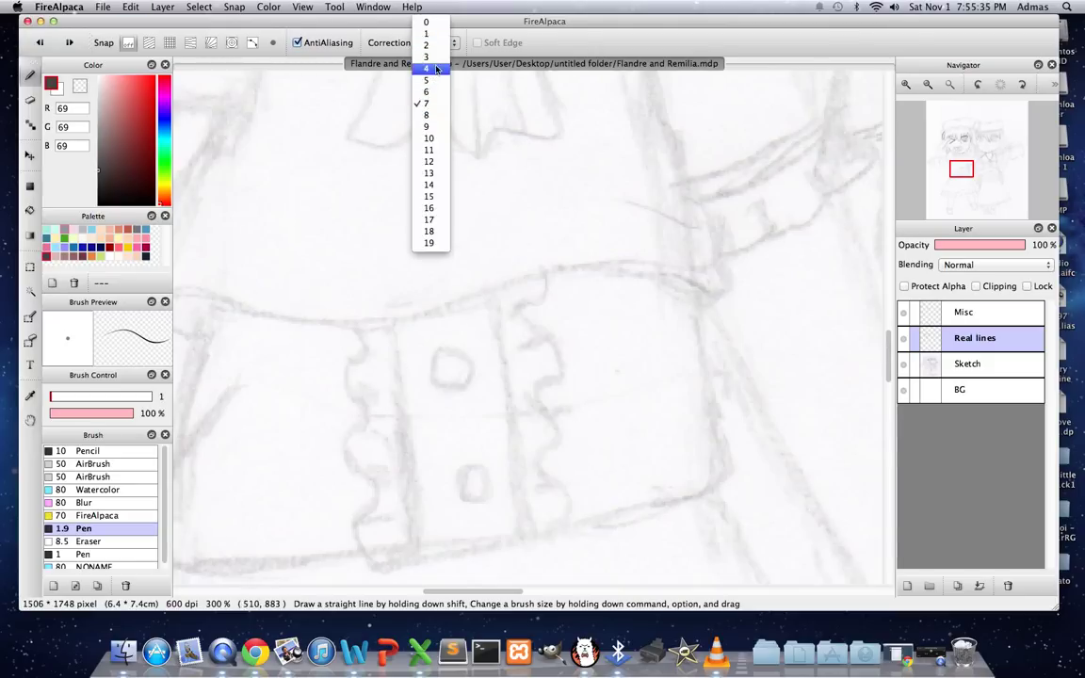
click(428, 66)
Ink the curved right side of the left character's torso and the short hem line meeting its lower end.
mouse_move(961, 169)
mouse_down()
mouse_move(949, 162)
mouse_move(961, 166)
mouse_up()
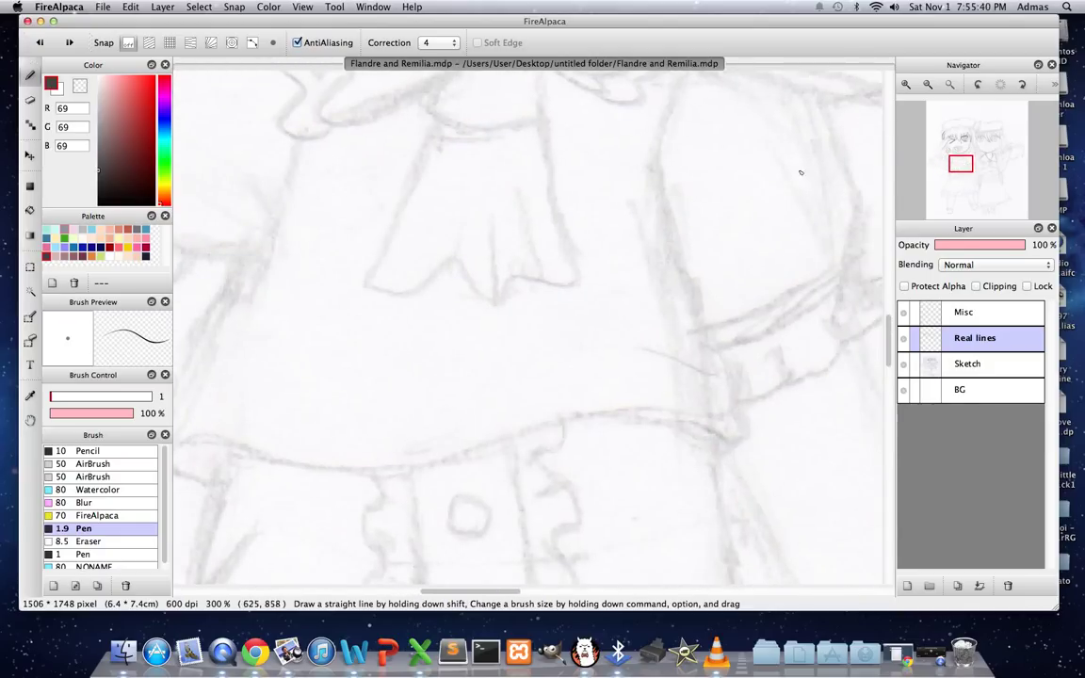
drag(961, 164, 967, 165)
drag(466, 102, 452, 222)
drag(478, 280, 476, 409)
key(super+z)
mouse_move(465, 99)
mouse_down()
mouse_move(439, 226)
mouse_move(507, 457)
mouse_up()
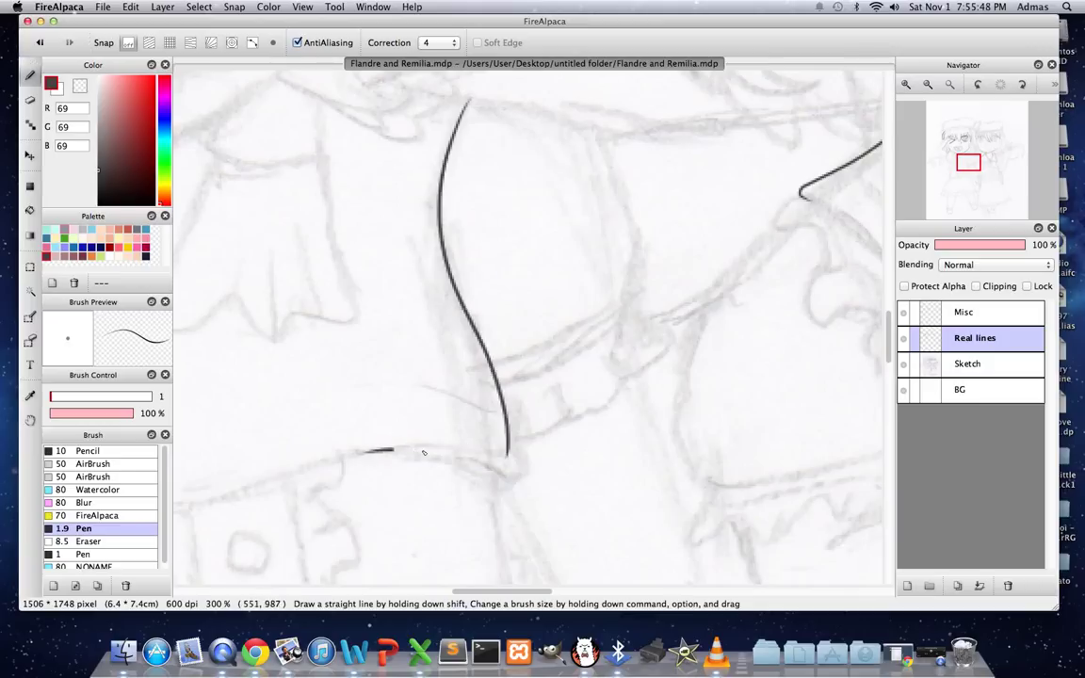
mouse_move(362, 452)
mouse_down()
mouse_move(530, 469)
mouse_move(510, 468)
mouse_up()
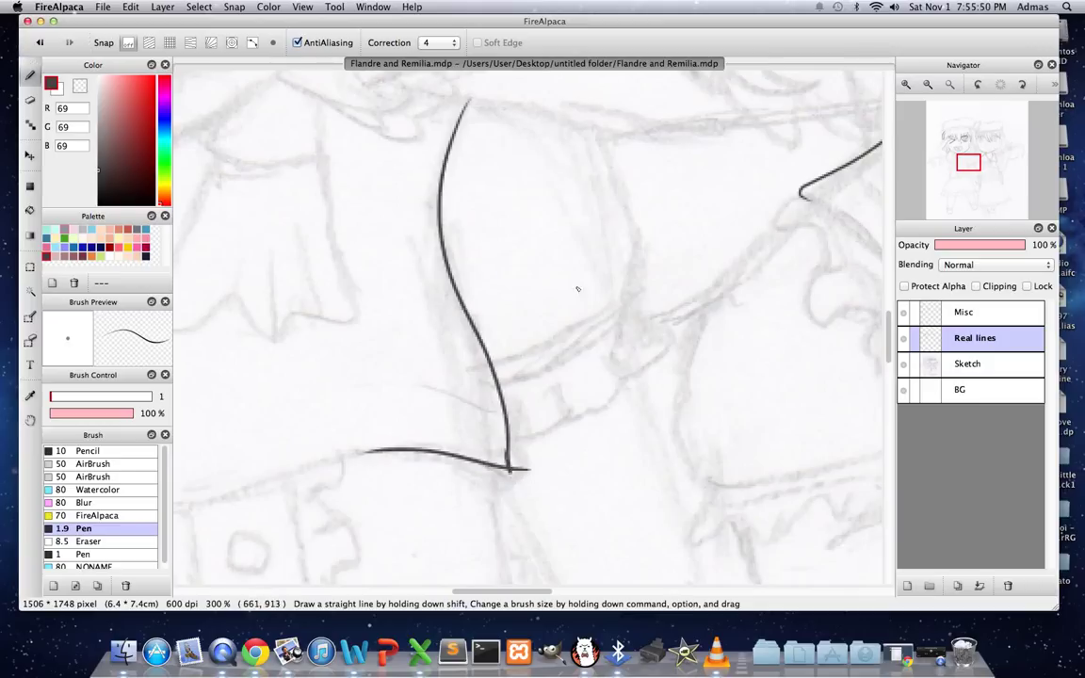
Ink the outline of the left character's puffed sleeve beside the torso, undoing and redrawing its lower edge.
drag(470, 100, 514, 109)
mouse_move(573, 129)
mouse_down()
mouse_move(613, 156)
mouse_move(604, 202)
mouse_move(599, 178)
mouse_move(649, 254)
mouse_move(628, 232)
mouse_move(595, 333)
mouse_up()
drag(514, 384, 618, 317)
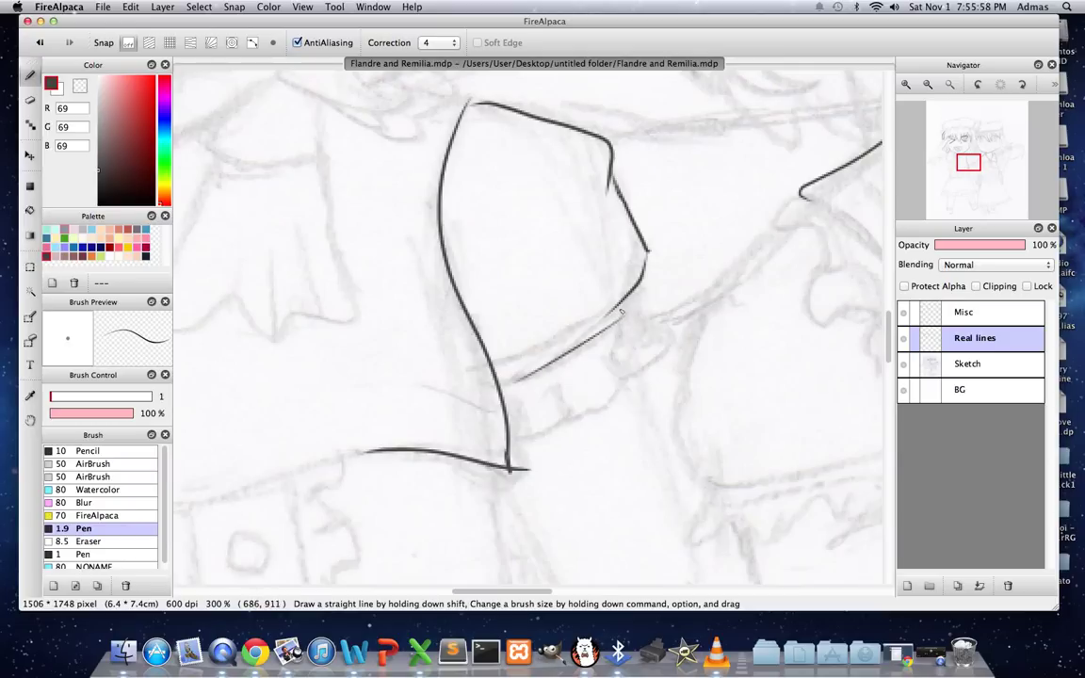
drag(495, 361, 610, 304)
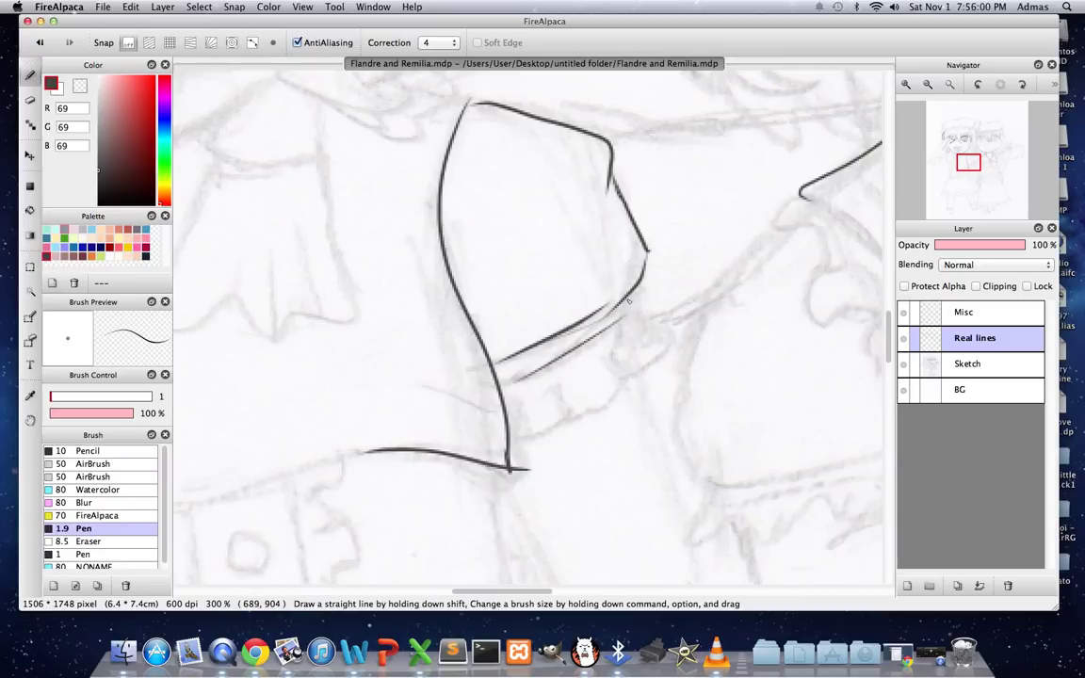
key(super+z)
drag(443, 392, 580, 319)
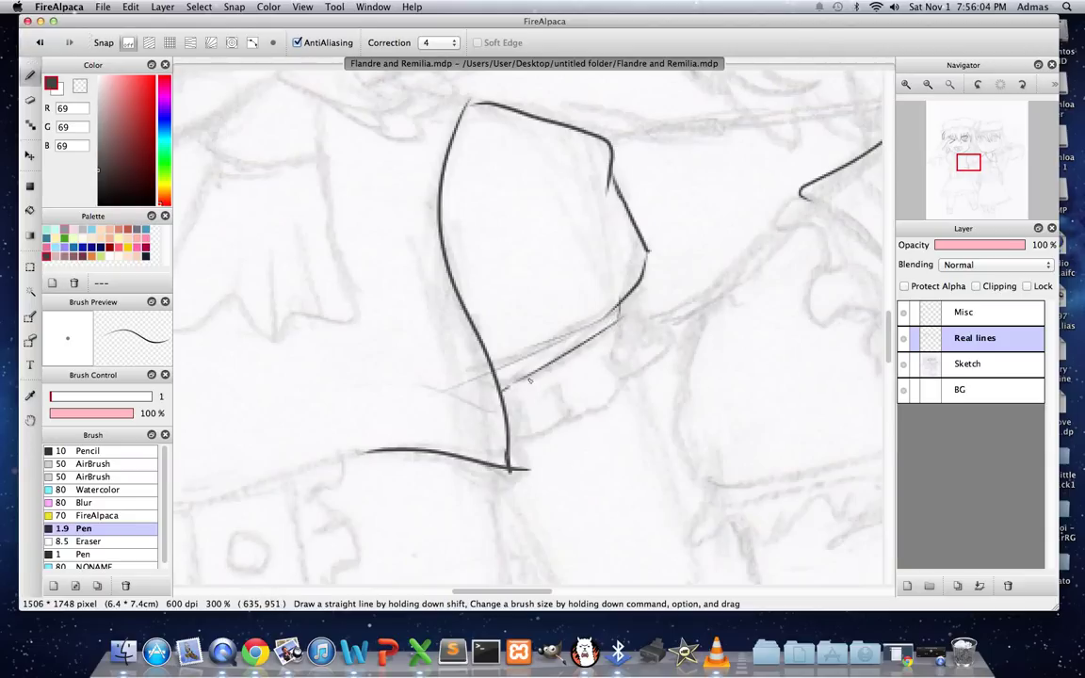
Ink the remaining wavy hem line across the left character's waist, undoing the first attempt and joining it to the inked hem.
scroll(874, 160, down, 5)
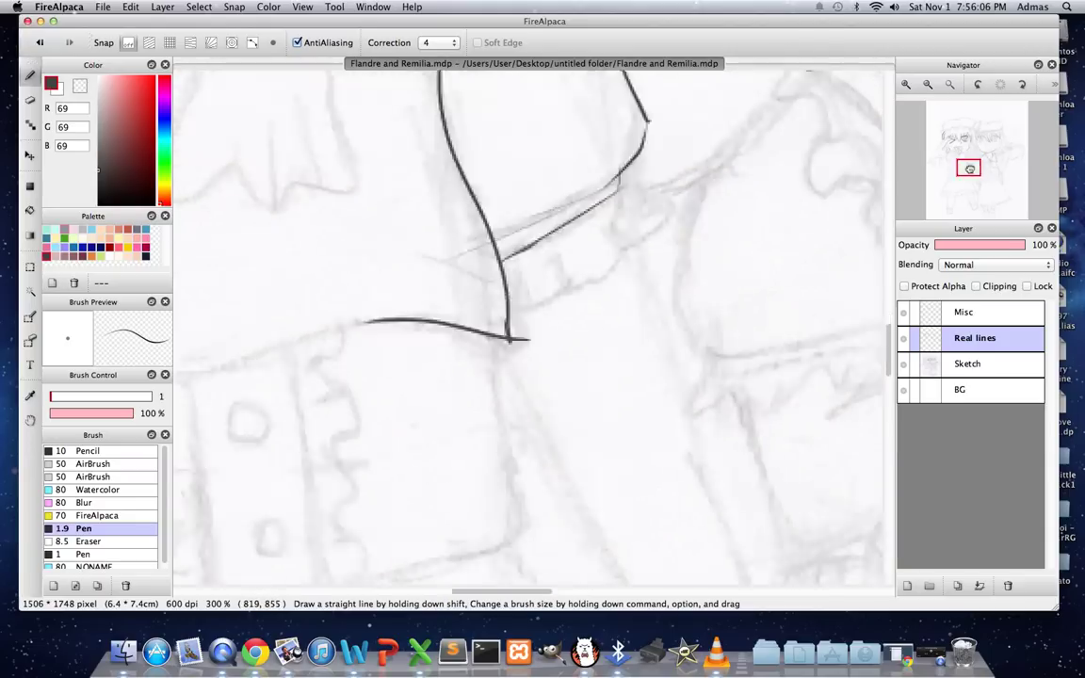
scroll(874, 161, left, 5)
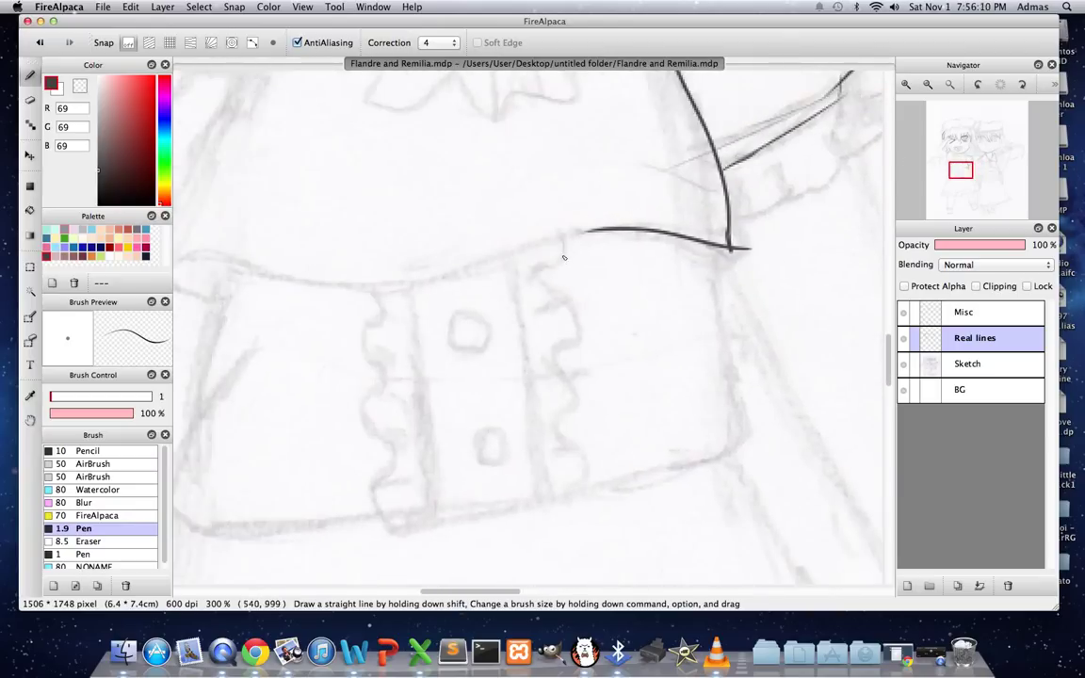
drag(567, 241, 349, 300)
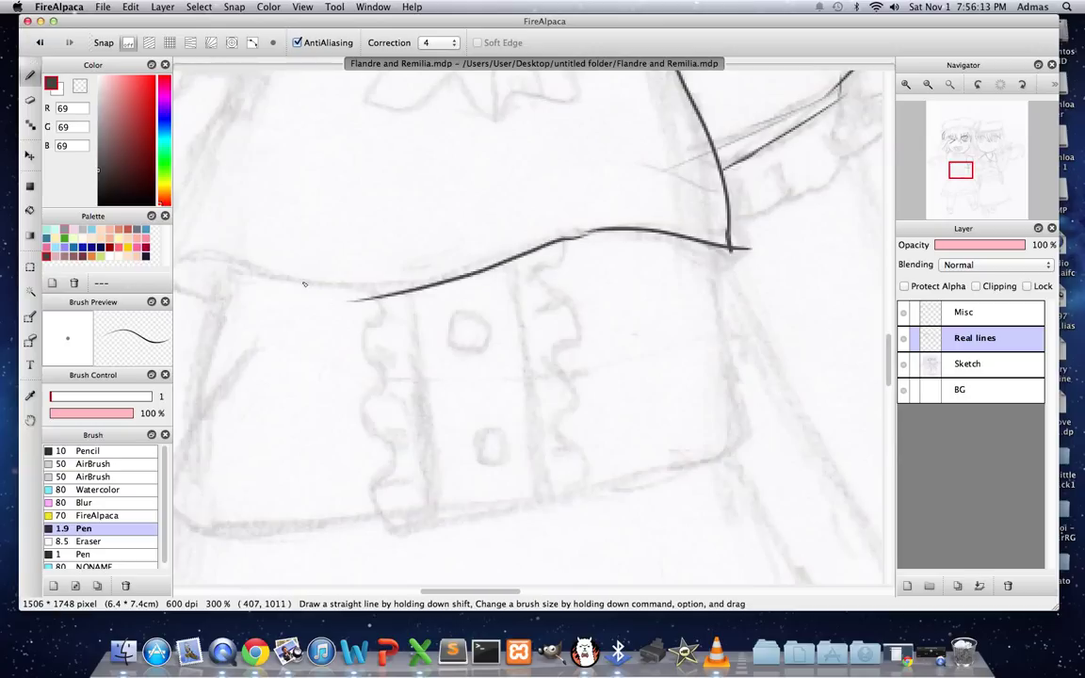
key(super+z)
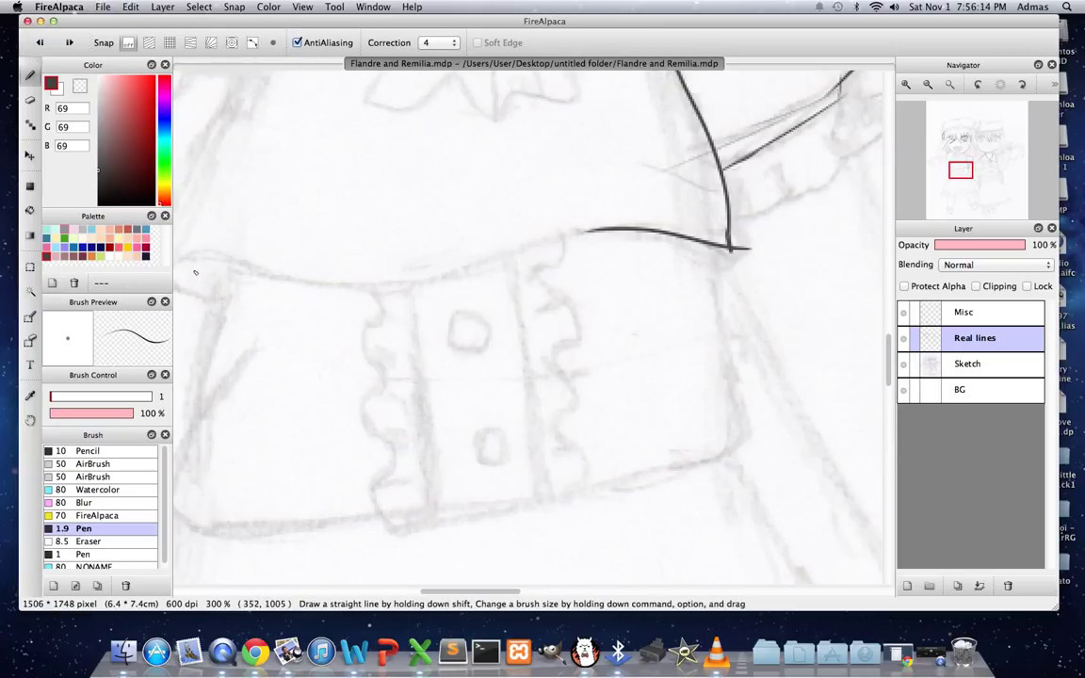
mouse_move(200, 249)
mouse_down()
mouse_move(383, 260)
mouse_move(566, 228)
mouse_move(611, 192)
mouse_move(562, 233)
mouse_move(471, 252)
mouse_up()
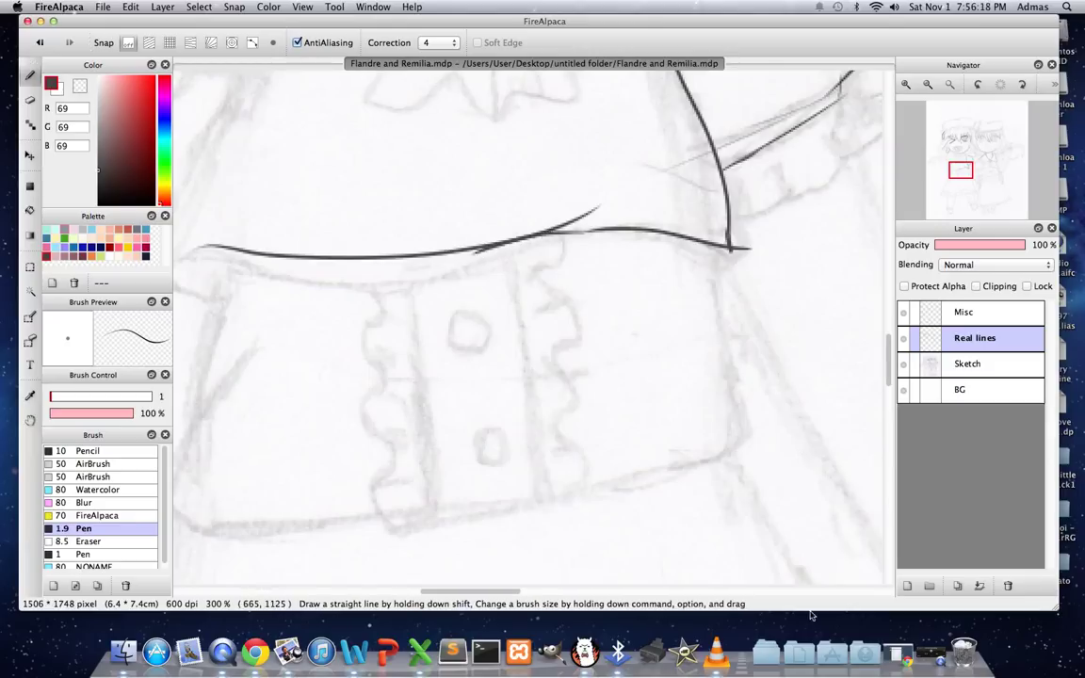